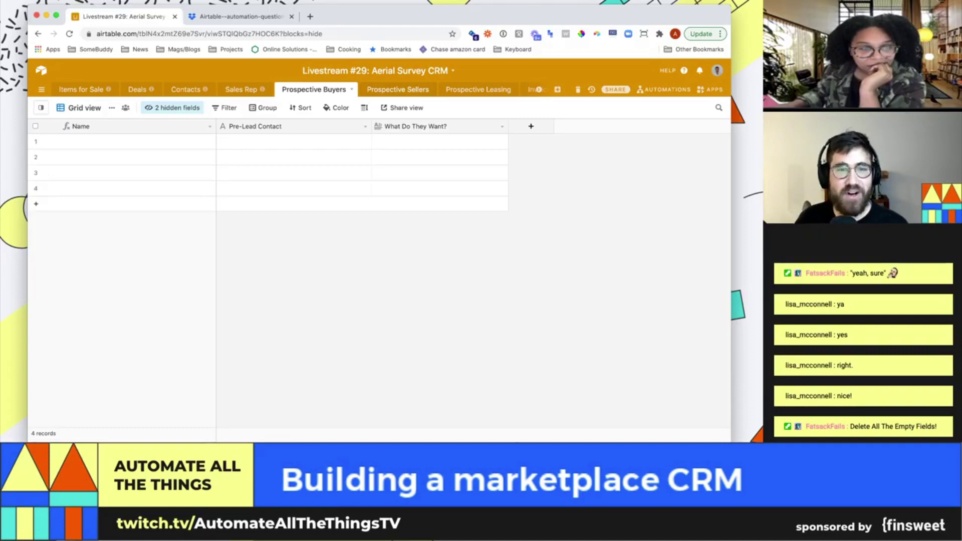
Switch between the Prospective Sellers and Prospective Buyers tables to compare them
left_click(393, 89)
left_click(314, 90)
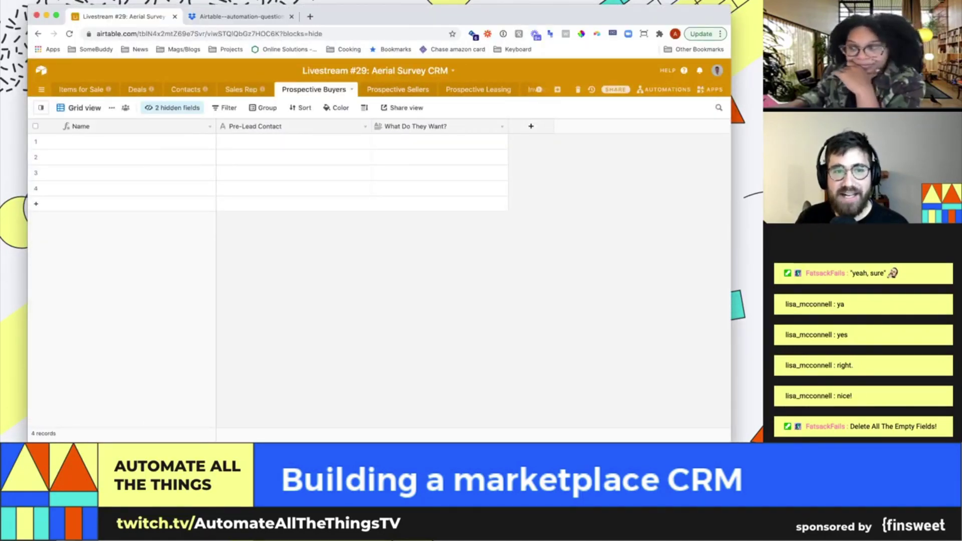
left_click(393, 89)
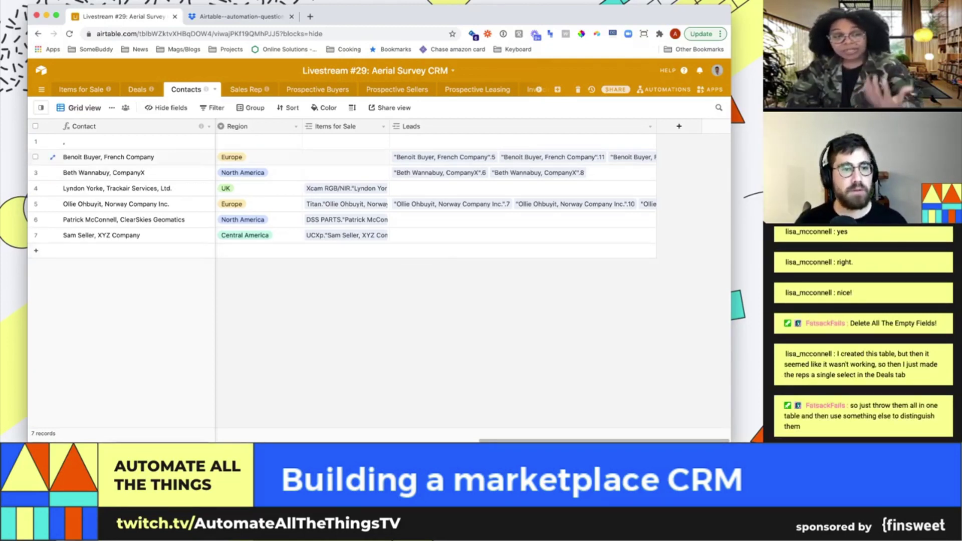
Bring the Contacts grid back to the First Name, Last Name, Title and Email columns
left_click(232, 157)
key("Left")
key("Left")
key("Left")
key("Left")
key("Left")
key("Left")
key("Left")
key("Left")
key("Left")
key("Left")
key("Left")
key("Left")
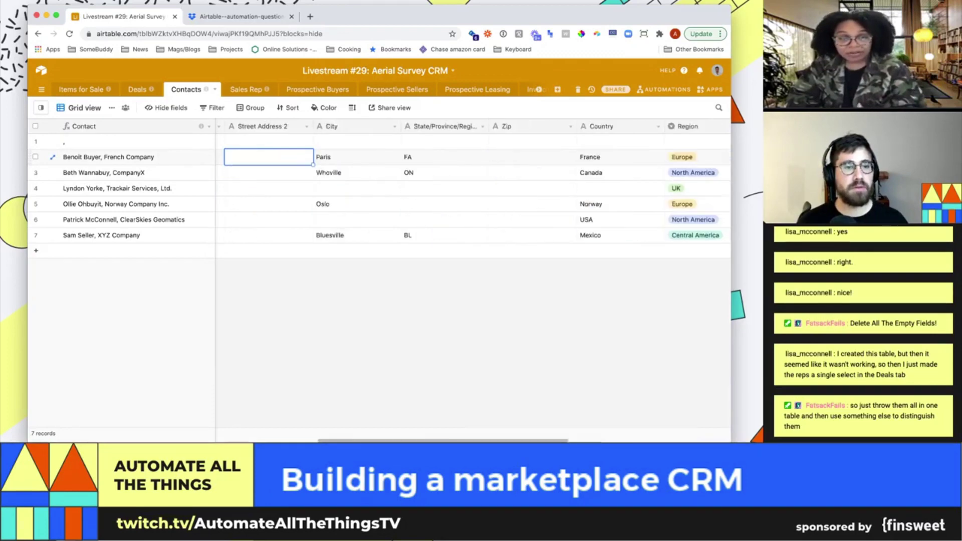
key("Left")
key("Left")
key("Left")
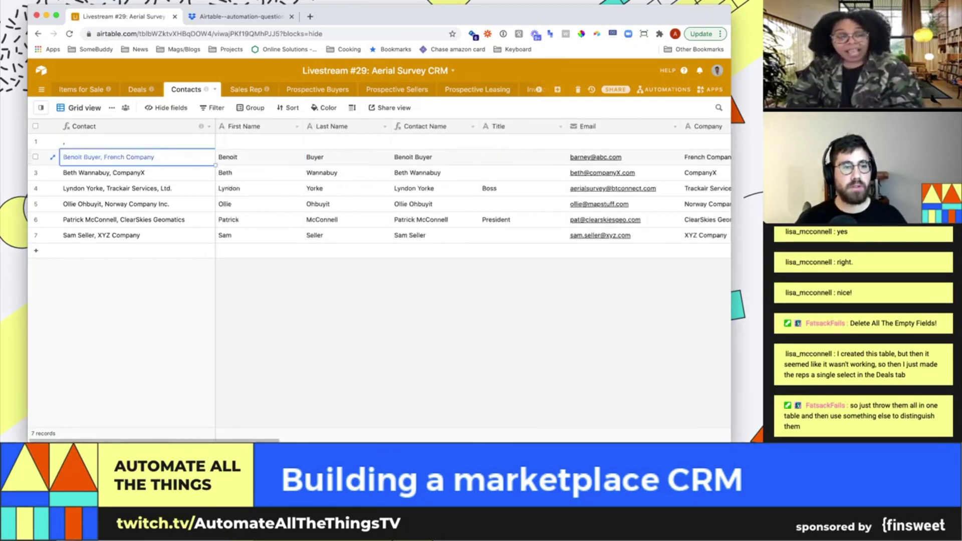
key("Right")
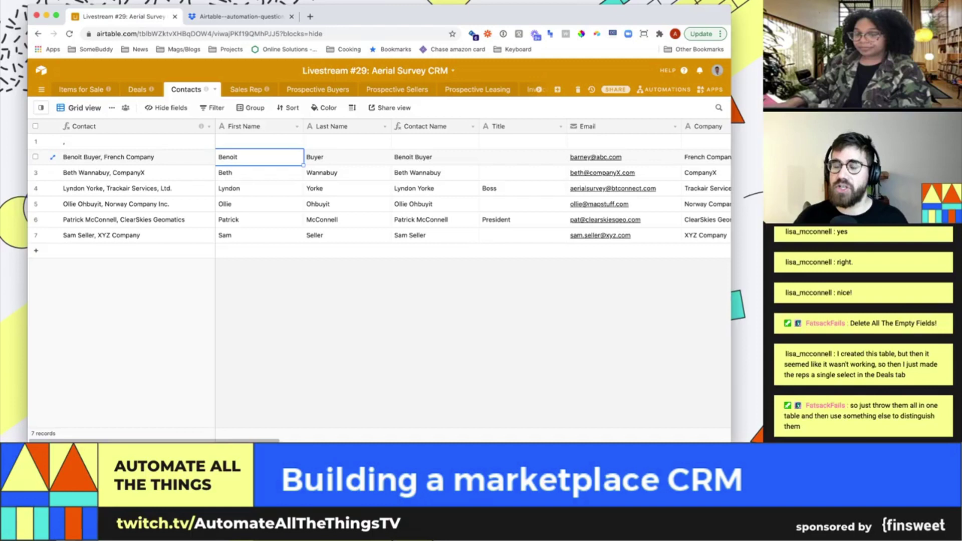
Add a blank contact record and insert a single-select Type field left of First Name
left_click(36, 250)
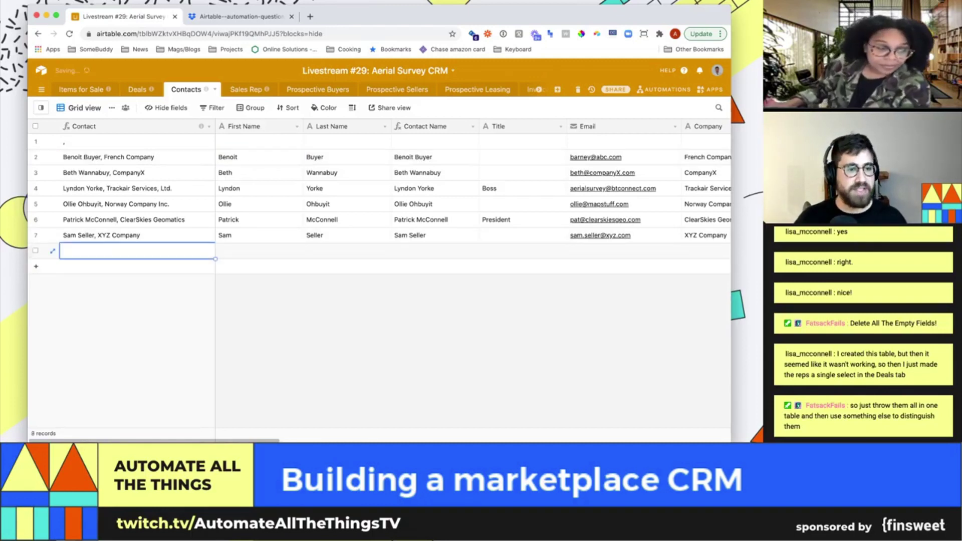
left_click(297, 126)
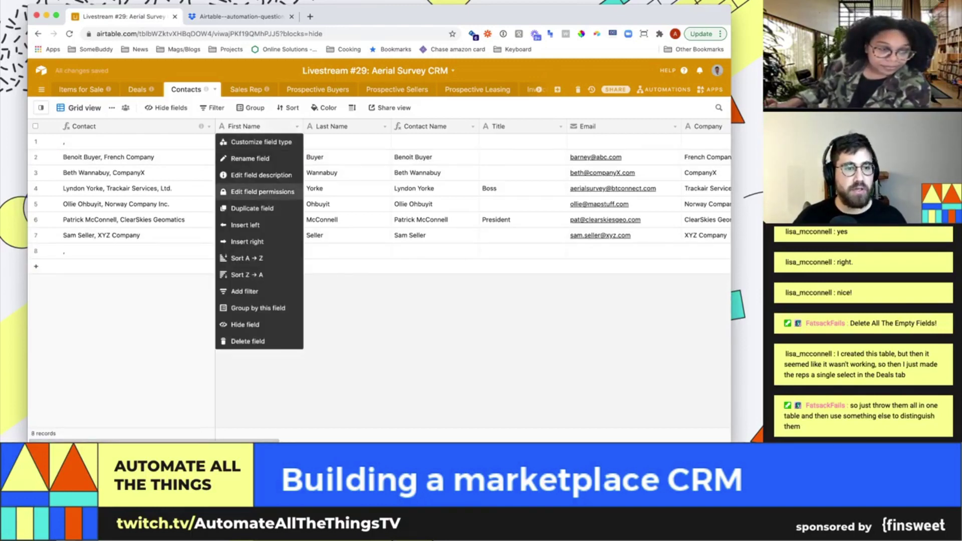
left_click(247, 225)
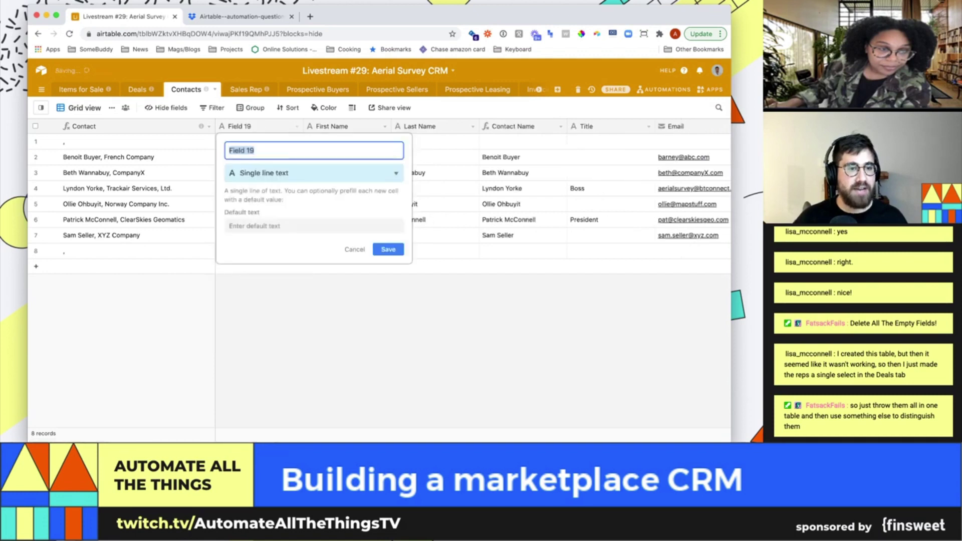
type("Type")
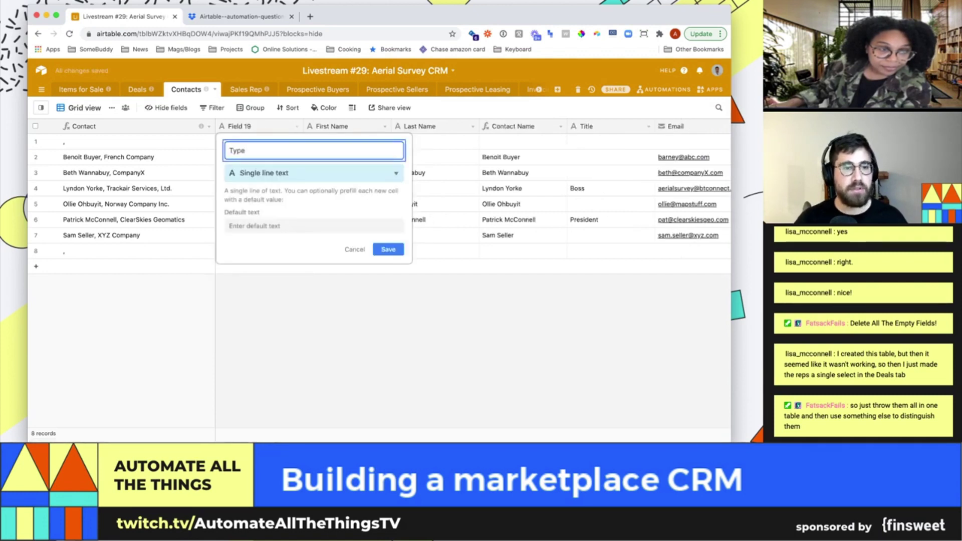
key("Tab")
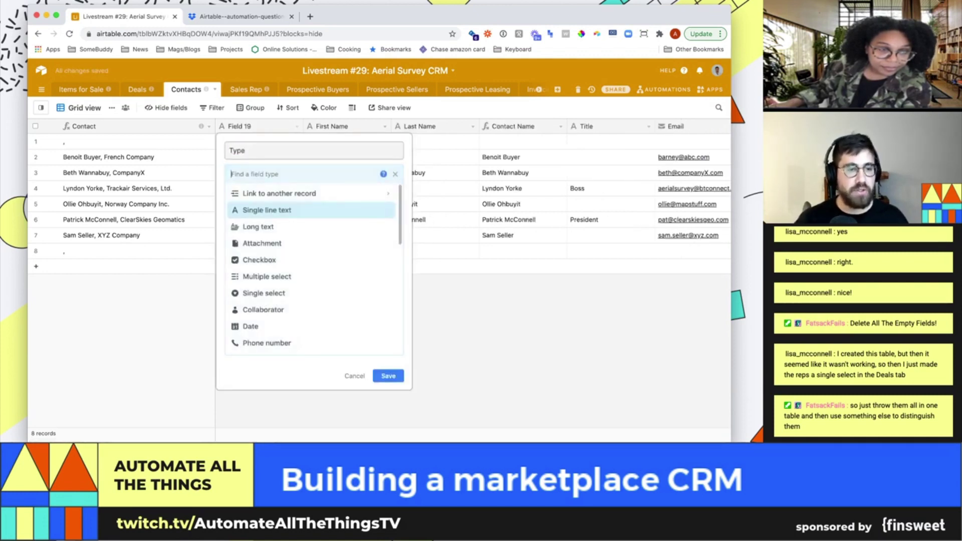
type("singl")
key("Down")
key("Return")
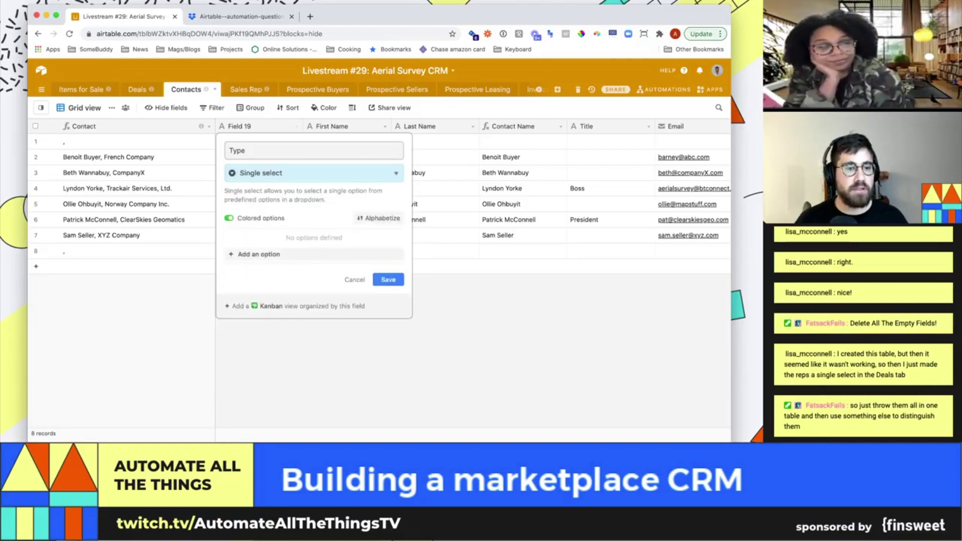
Give the Type field the options Buyer (seller) and Sales rep, and save it
key("Tab")
key("Return")
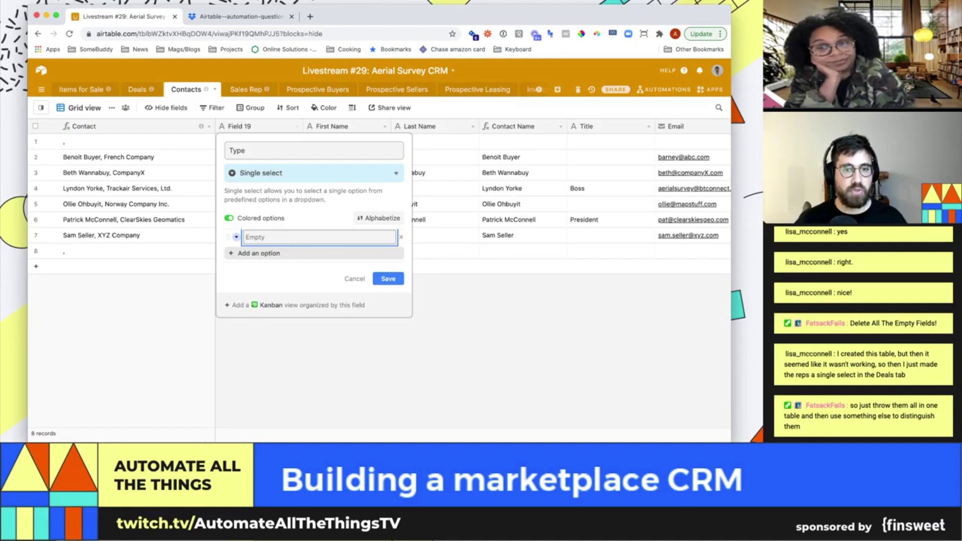
type("conta")
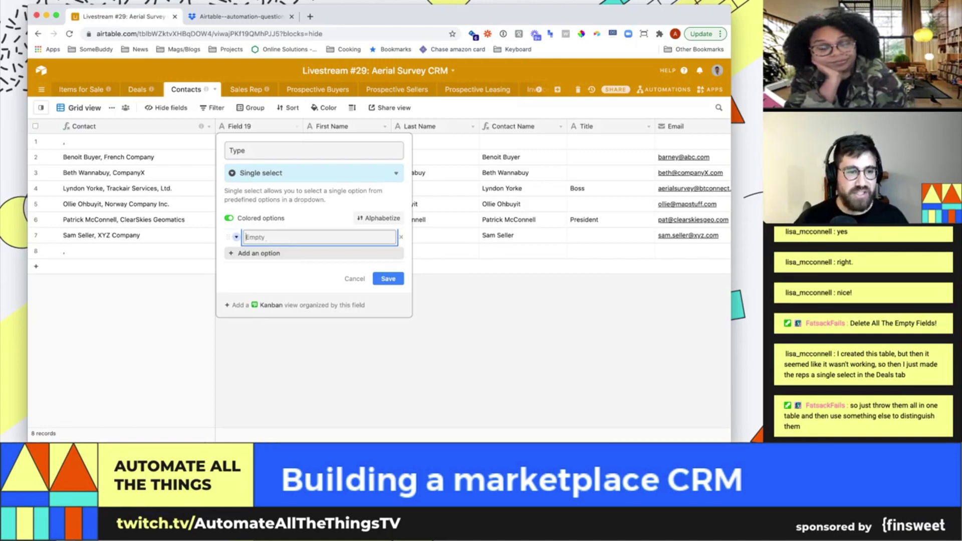
type("Buyer (seller)")
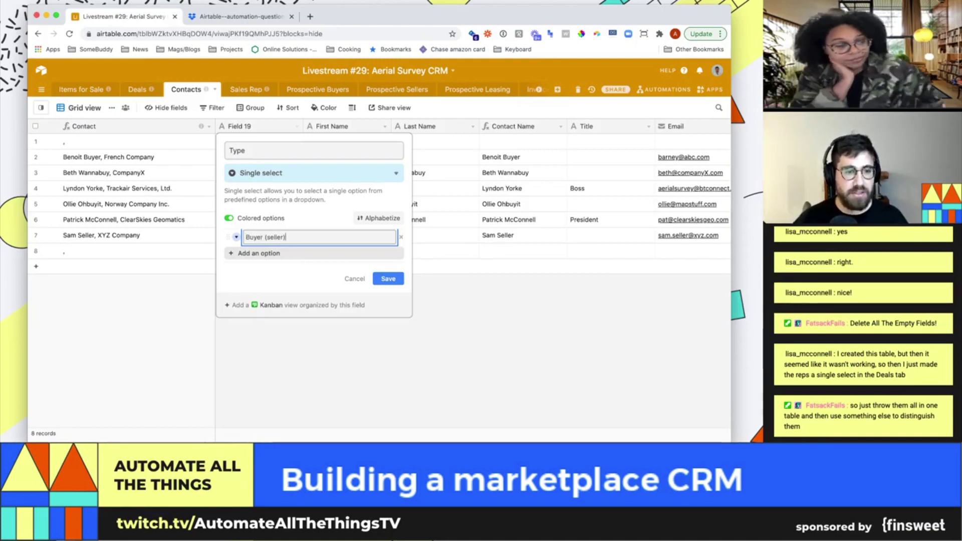
key("Return")
type("SA")
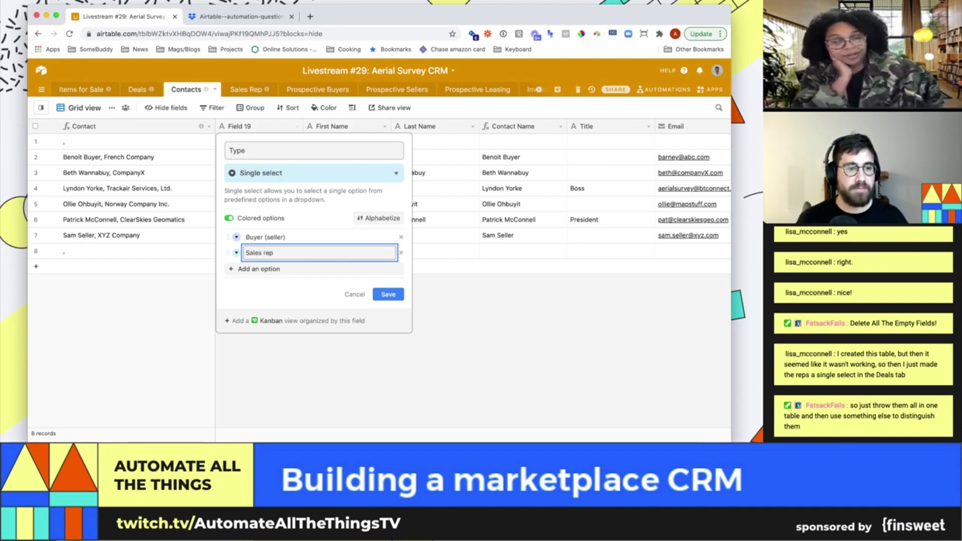
left_click(388, 294)
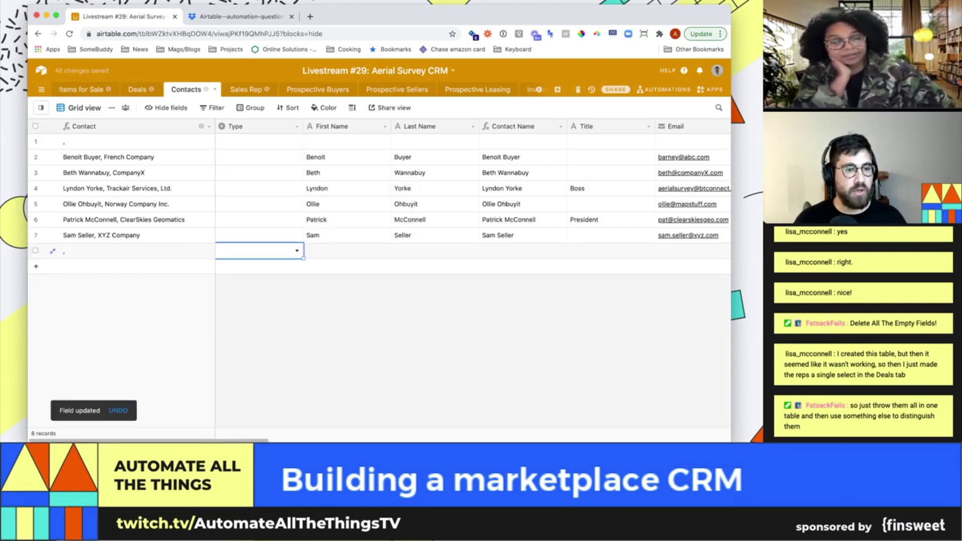
Enter the new contact's first and last name and set their Type to Sales rep
key("Tab")
key("Return")
key("Tab")
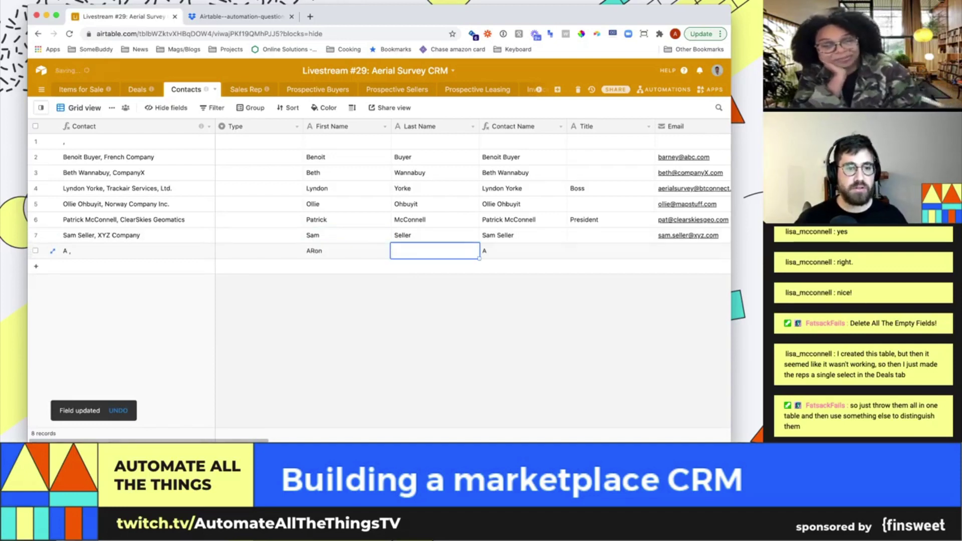
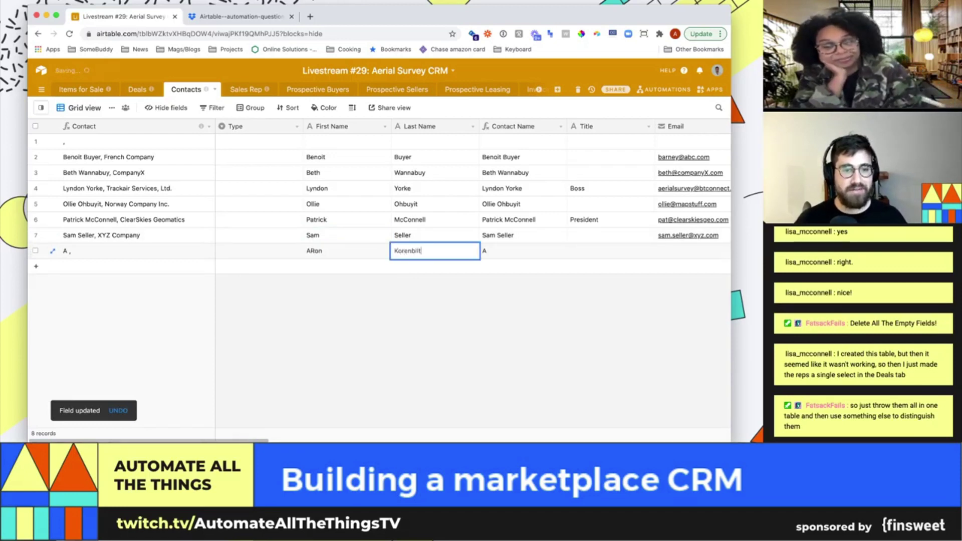
key("shift+Tab")
key("shift+Tab")
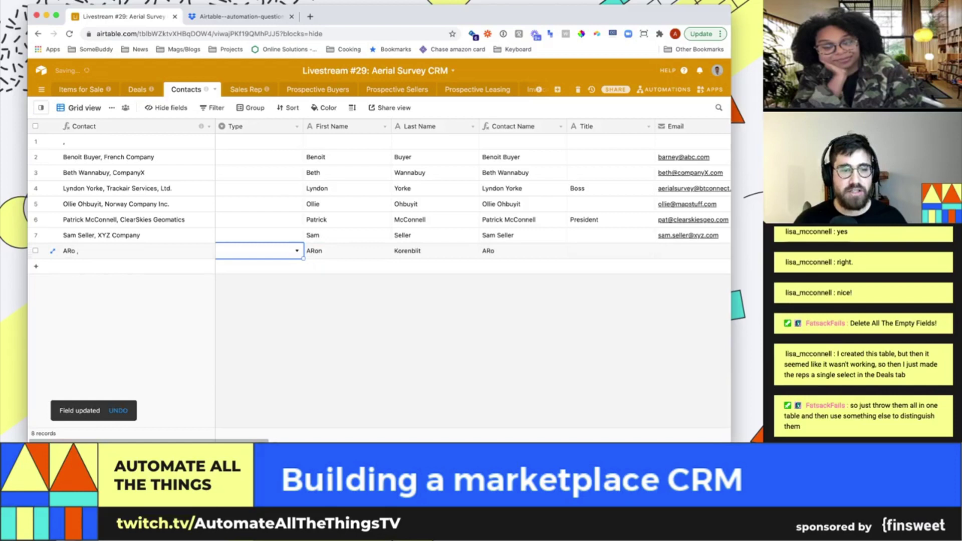
key("Return")
key("Return")
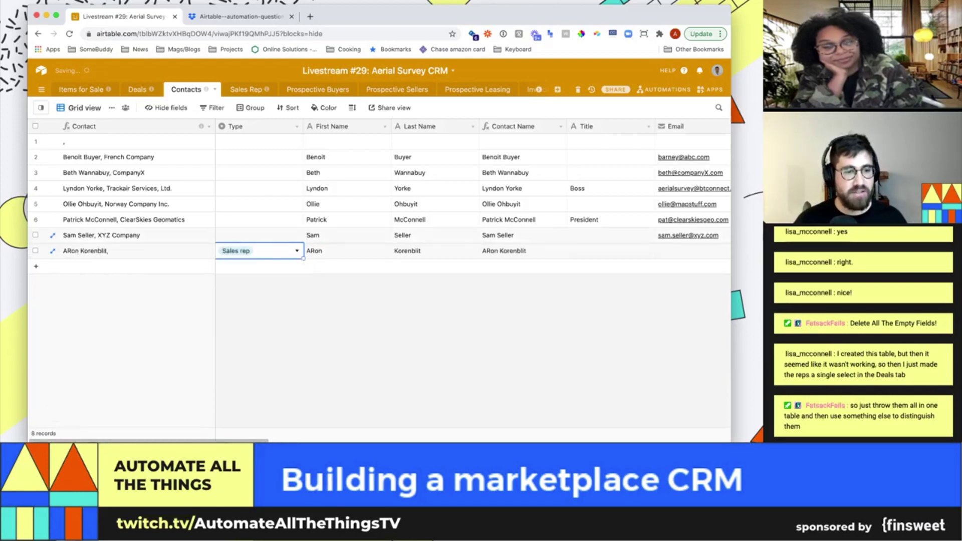
key("Up")
key("Return")
key("Return")
Copy Buyer (seller) into the Type cells of all other contacts
key("ctrl+c")
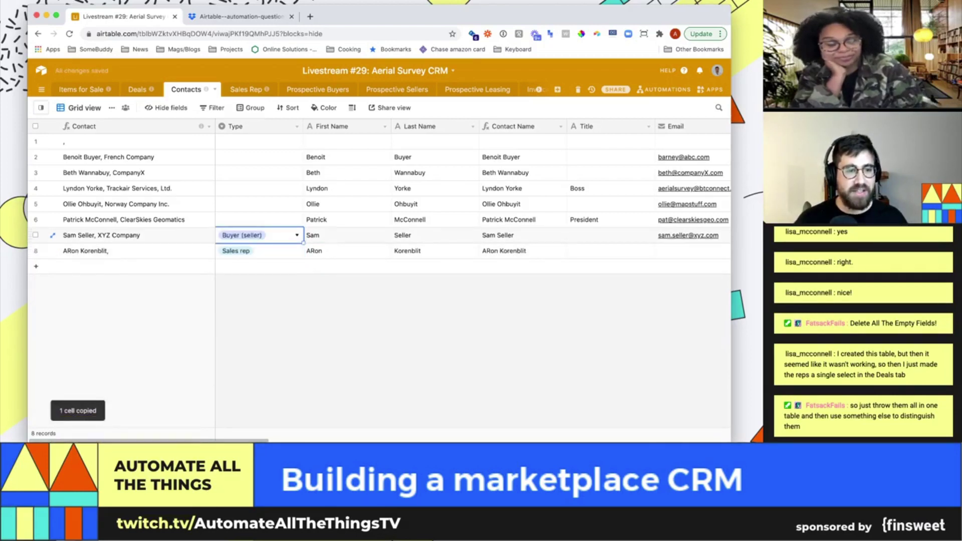
key("shift+Up")
key("shift+Up")
key("shift+Up")
key("shift+Up")
key("shift+Up")
key("ctrl+v")
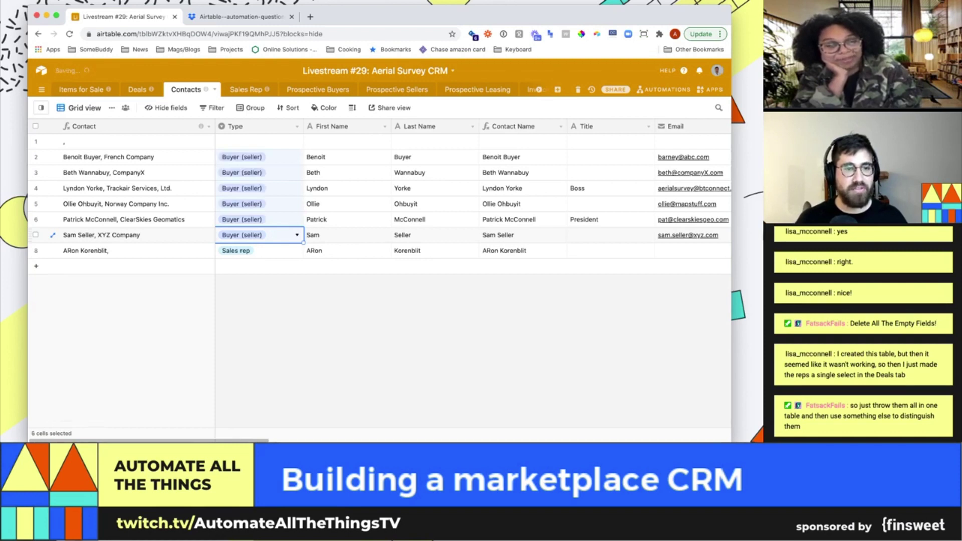
left_click(611, 250)
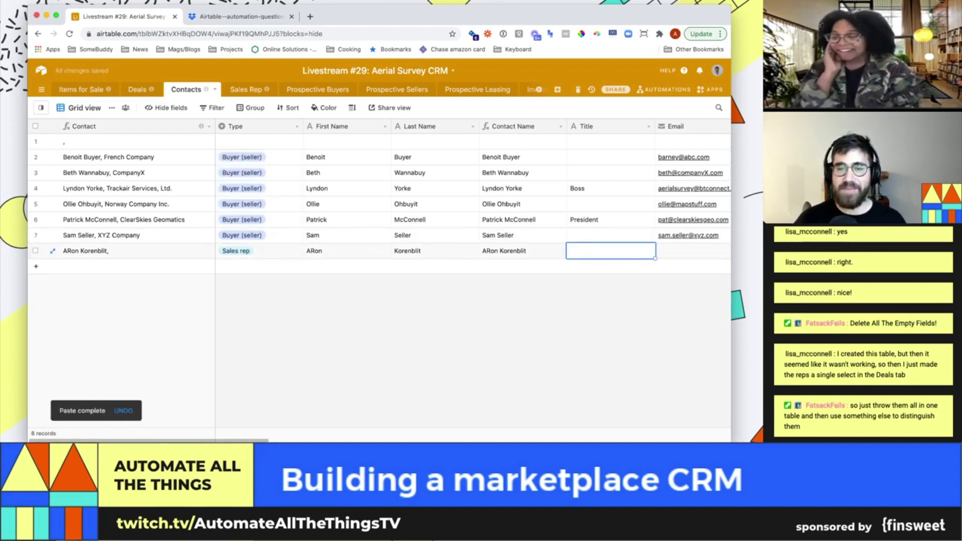
scroll(451, 226, "right", 10)
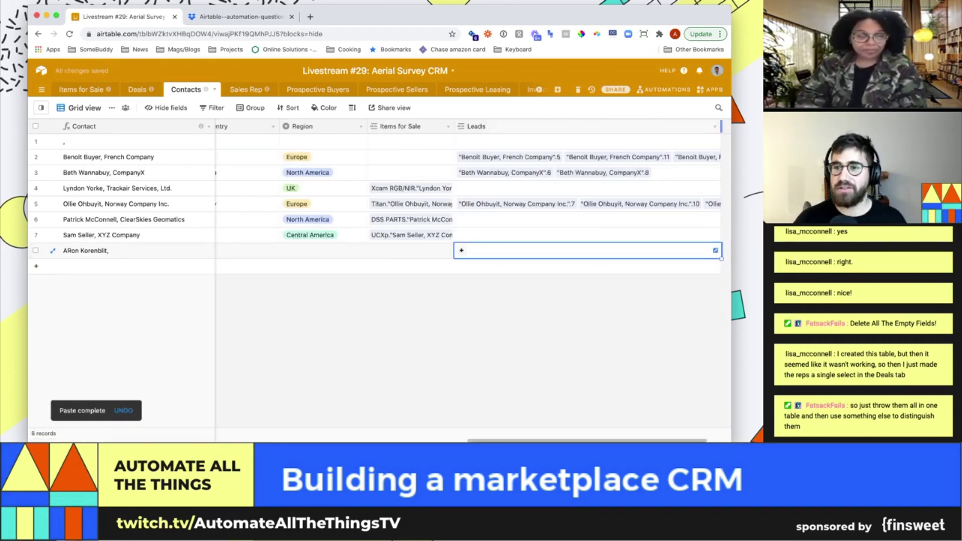
Add a Commission field and change its type to Percent
left_click(679, 125)
type("C")
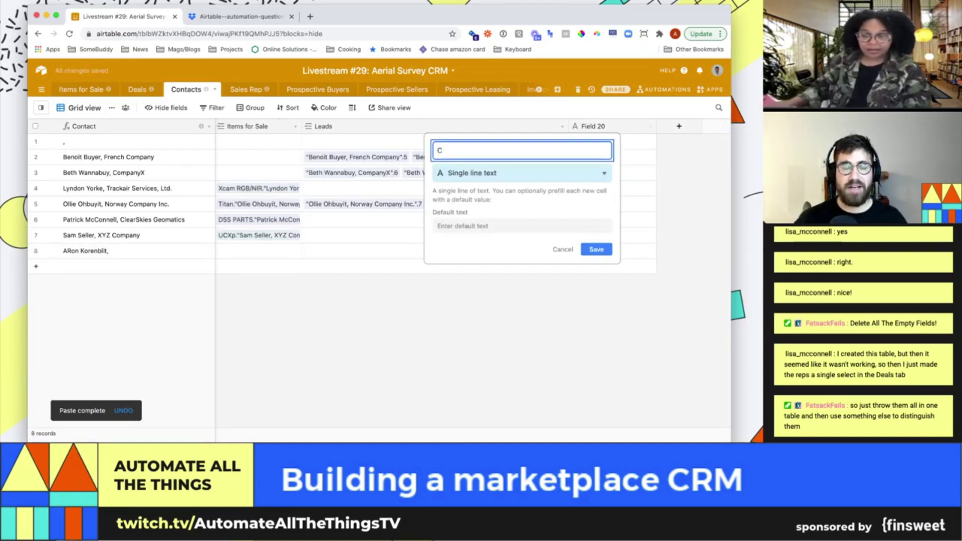
type("pmmission")
key("Return")
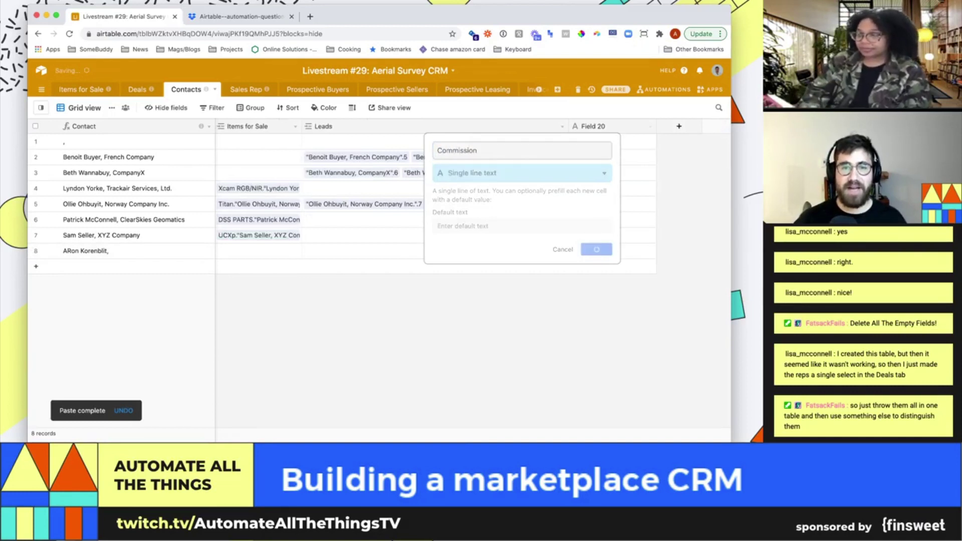
left_click(650, 126)
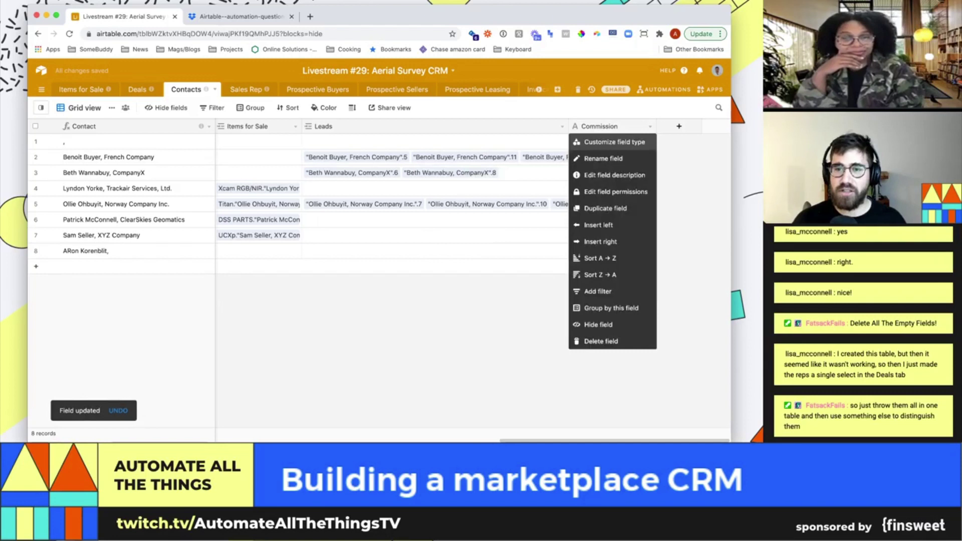
left_click(601, 142)
left_click(521, 172)
type("per")
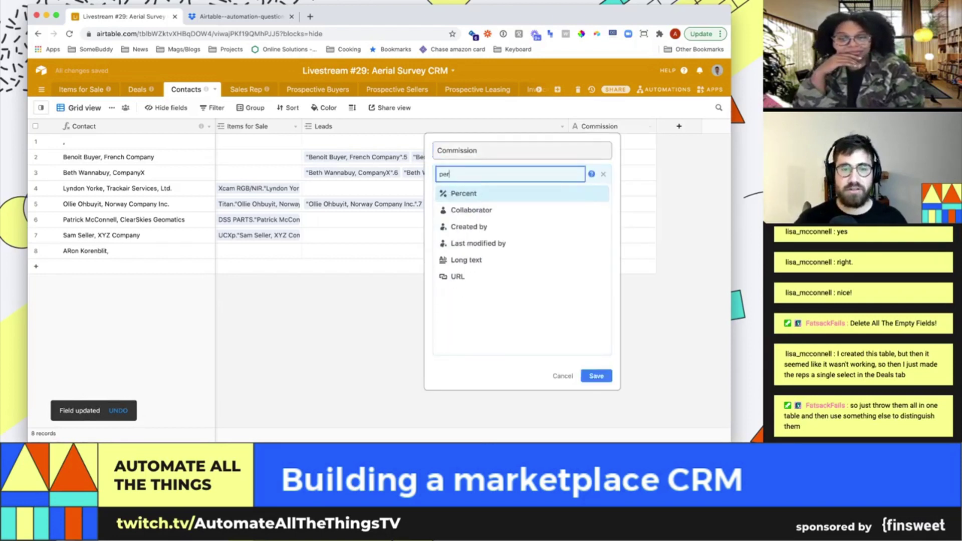
key("Return")
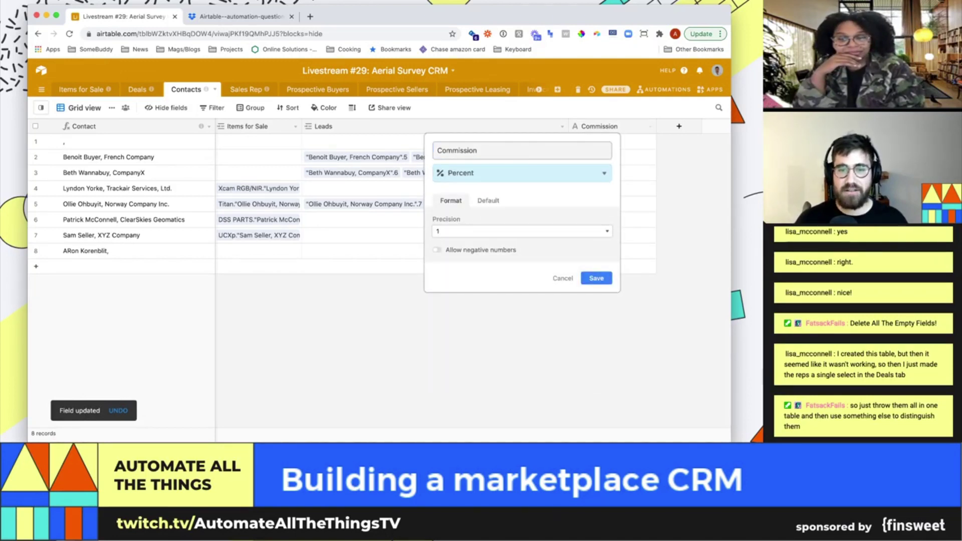
key("Return")
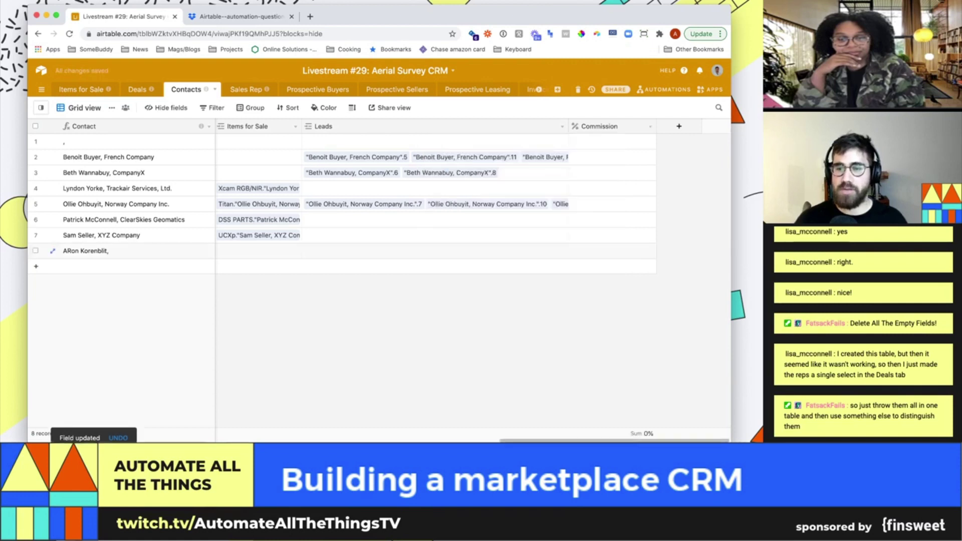
Enter a 40% commission for the sales rep contact
left_click(612, 251)
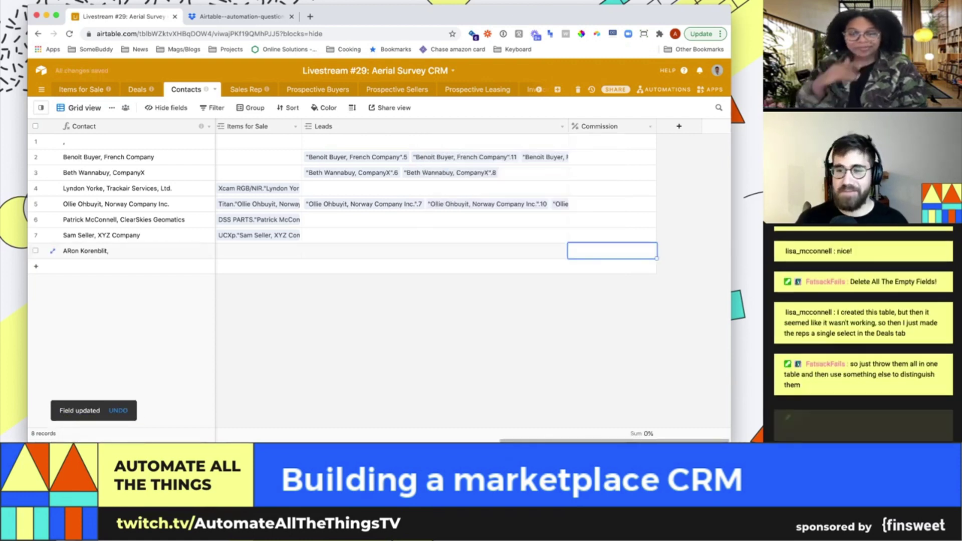
type("40")
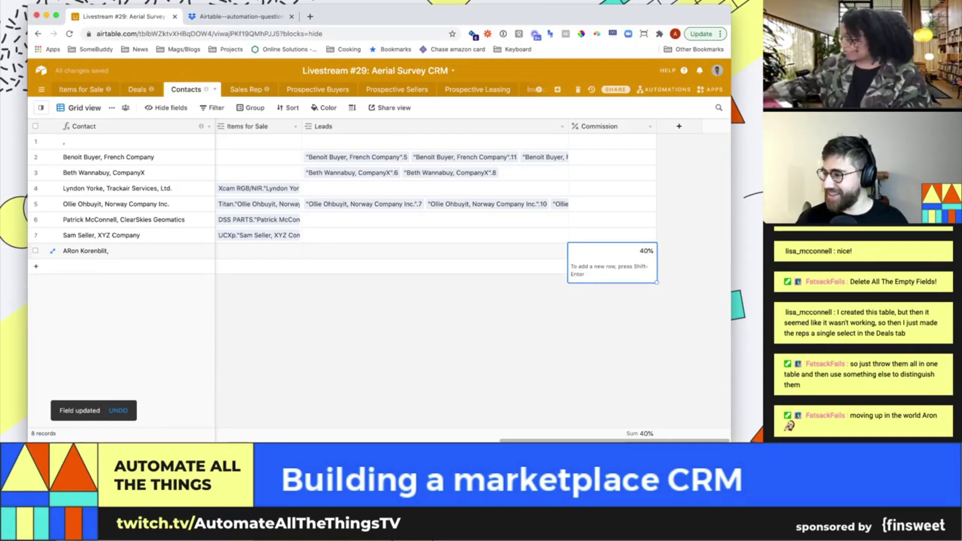
key("Return")
key("Return")
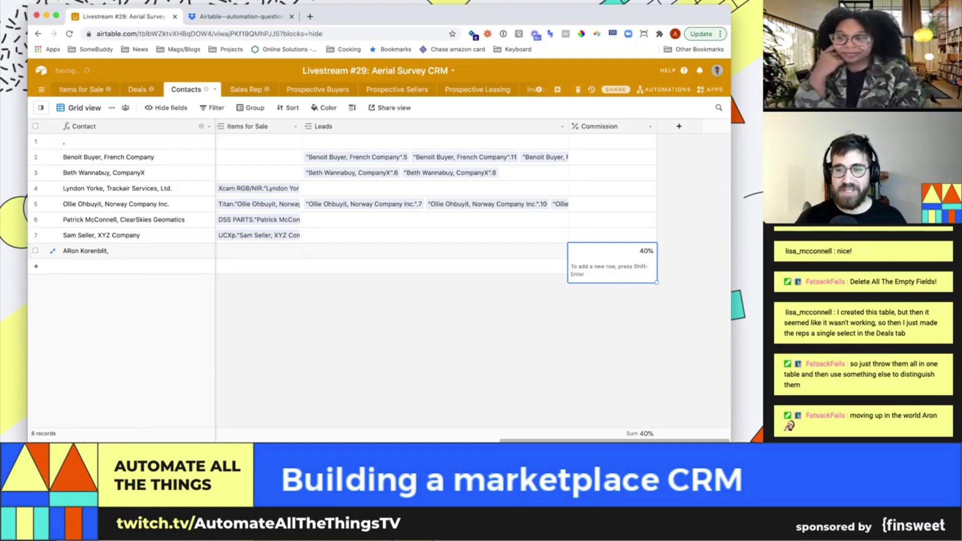
key("Return")
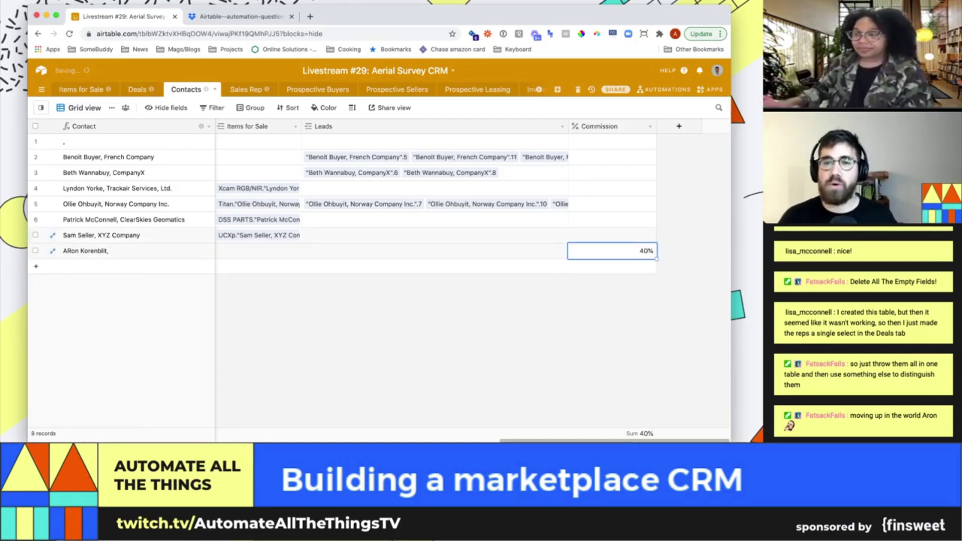
key("Up")
key("shift+Up")
key("shift+Up")
key("shift+Up")
key("shift+Up")
key("shift+Up")
key("shift+Up")
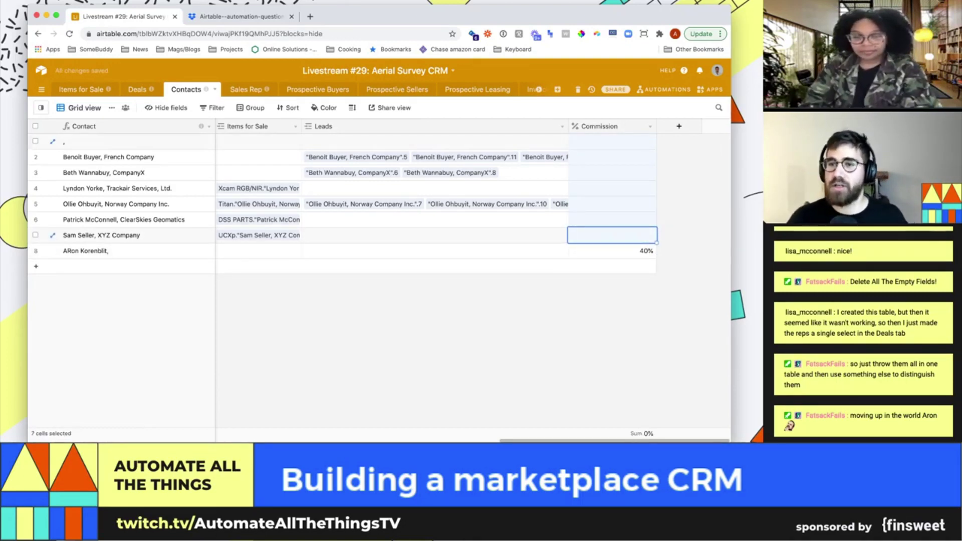
key("Escape")
scroll(435, 251, "right", 10)
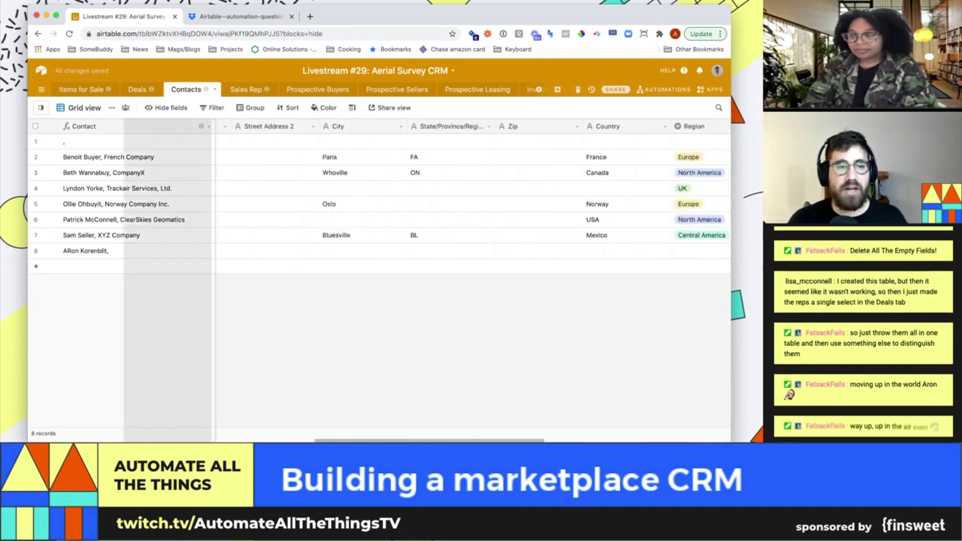
scroll(436, 250, "left", 10)
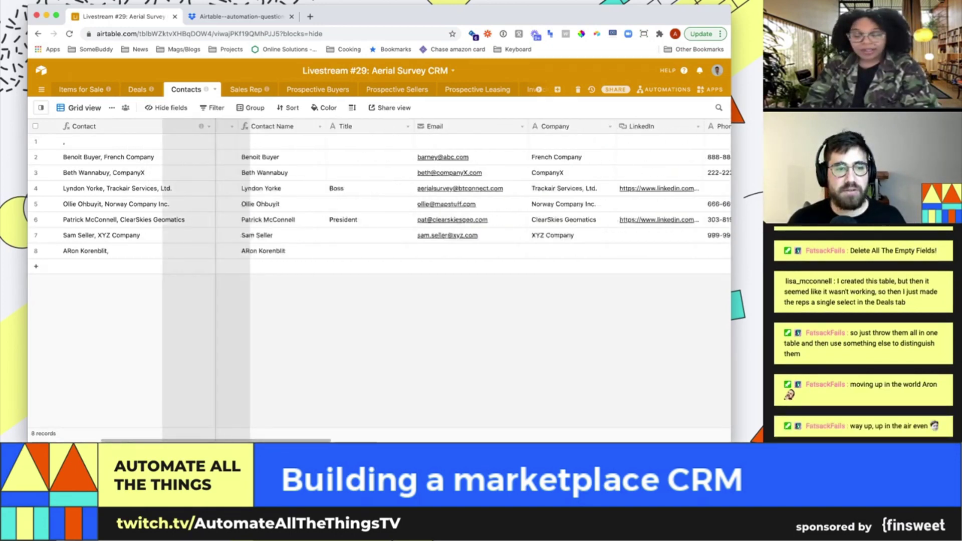
scroll(435, 251, "left", 5)
scroll(436, 250, "left", 2)
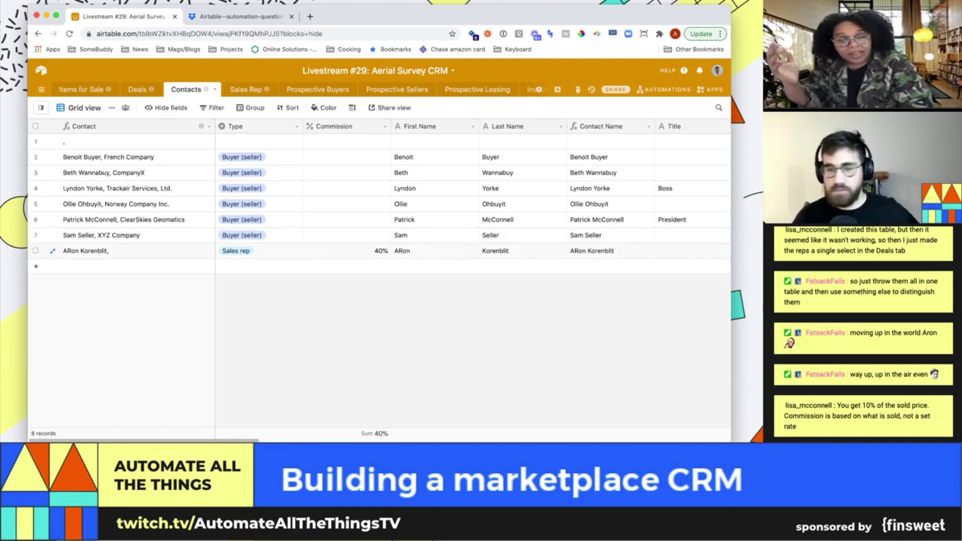
Rename the default grid view to 'All contacts'
left_click(346, 251)
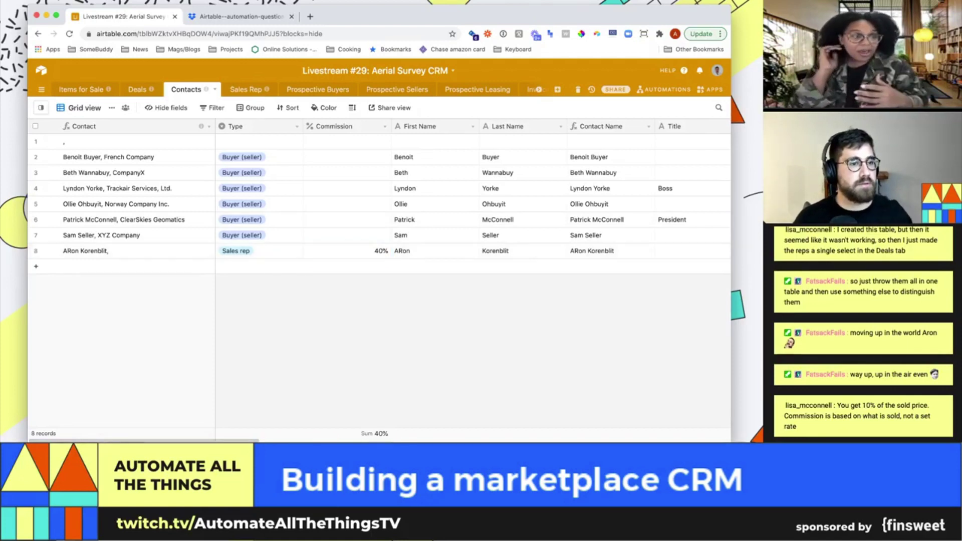
left_click(84, 108)
double_click(84, 107)
type("All contacts")
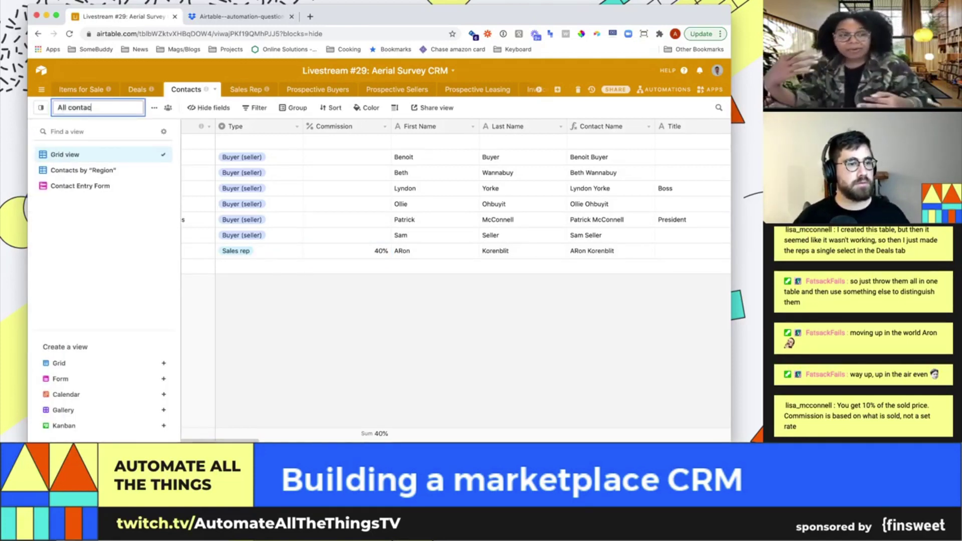
key("Return")
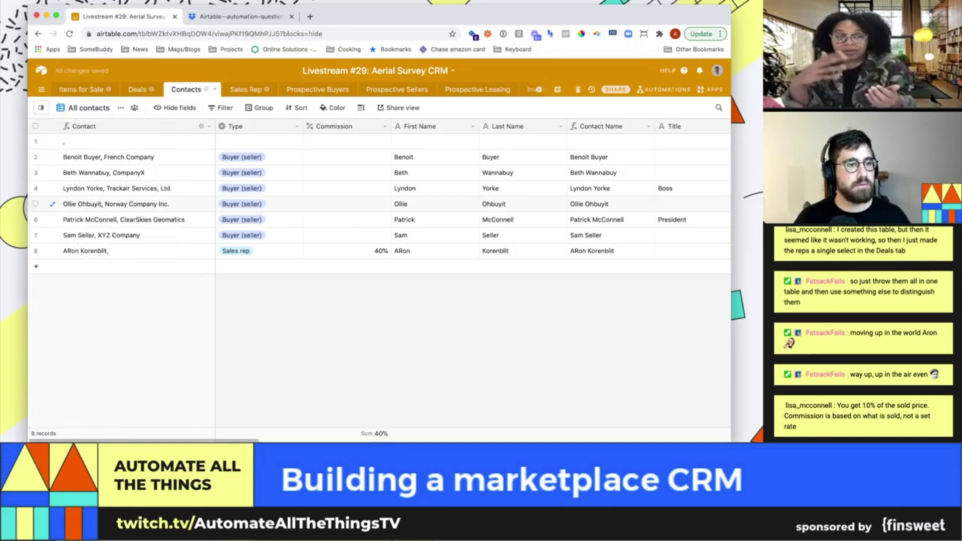
Create a second grid view, first named 'Salespeople', then renamed 'Contacts'
left_click(85, 107)
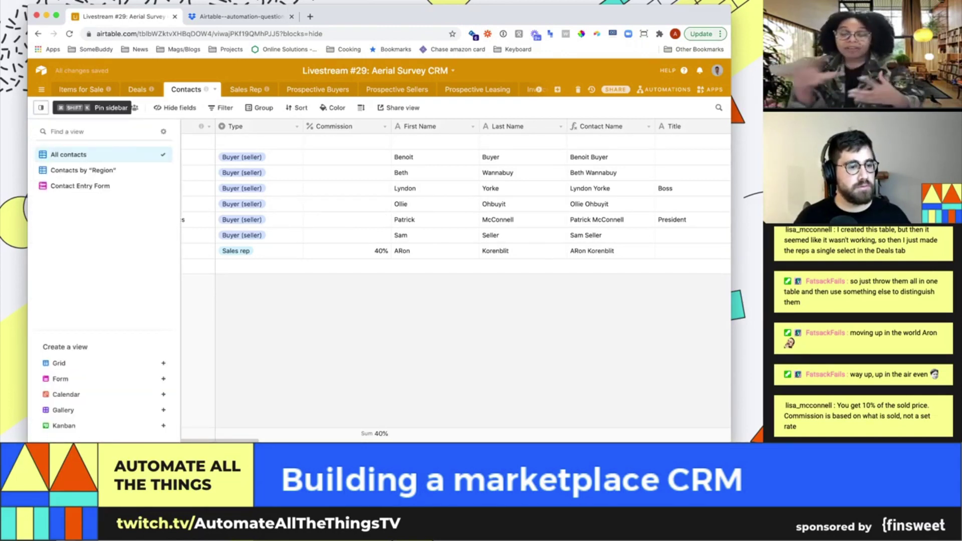
left_click(59, 363)
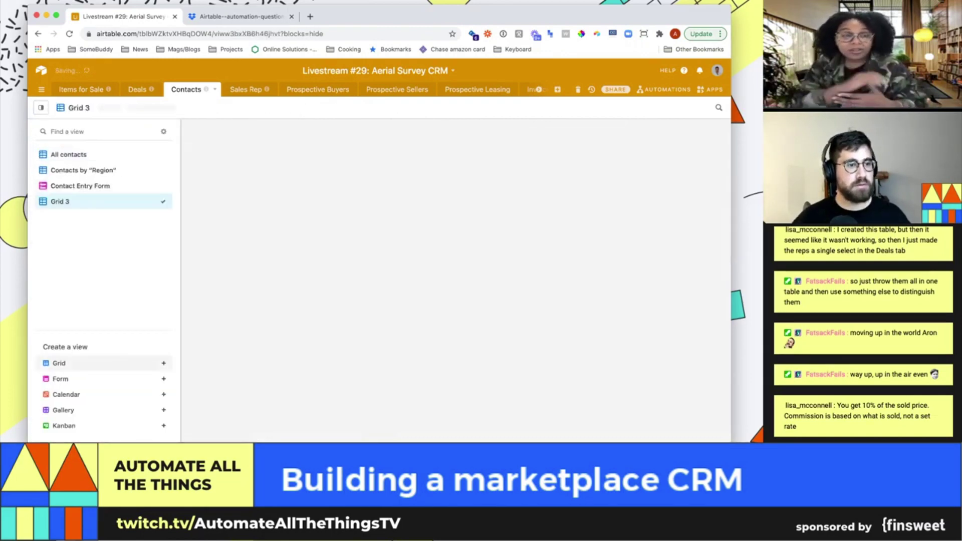
type("SAle")
key("BackSpace")
key("BackSpace")
key("BackSpace")
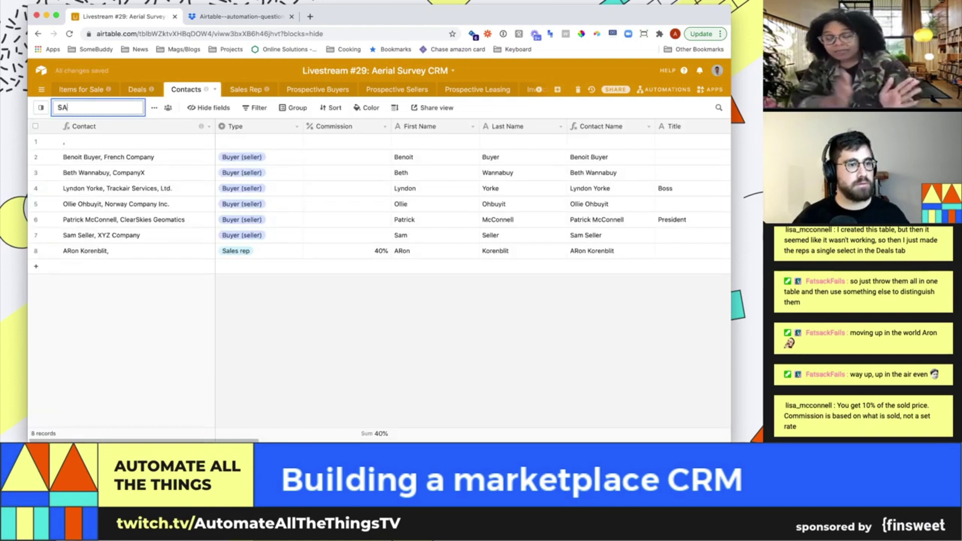
type("alespeople")
key("Return")
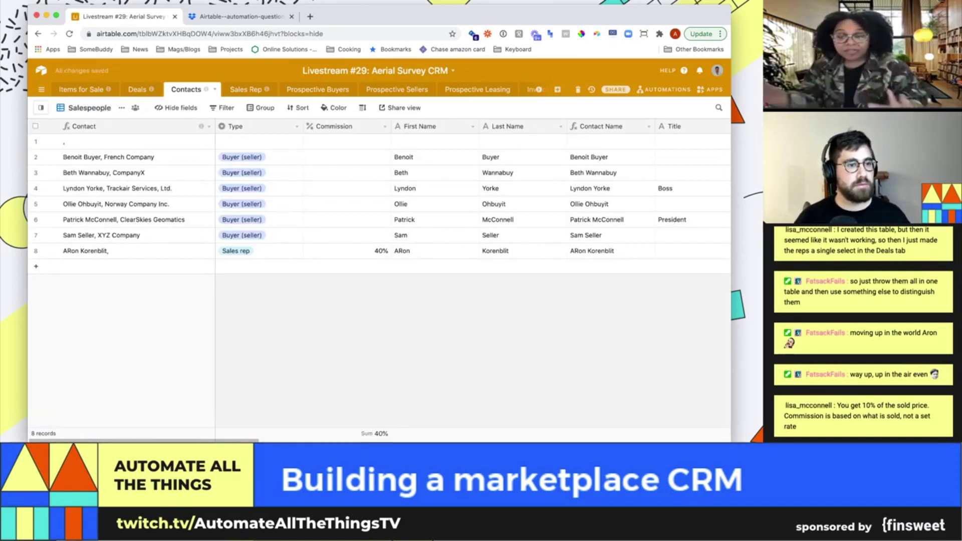
left_click(41, 108)
left_click(41, 107)
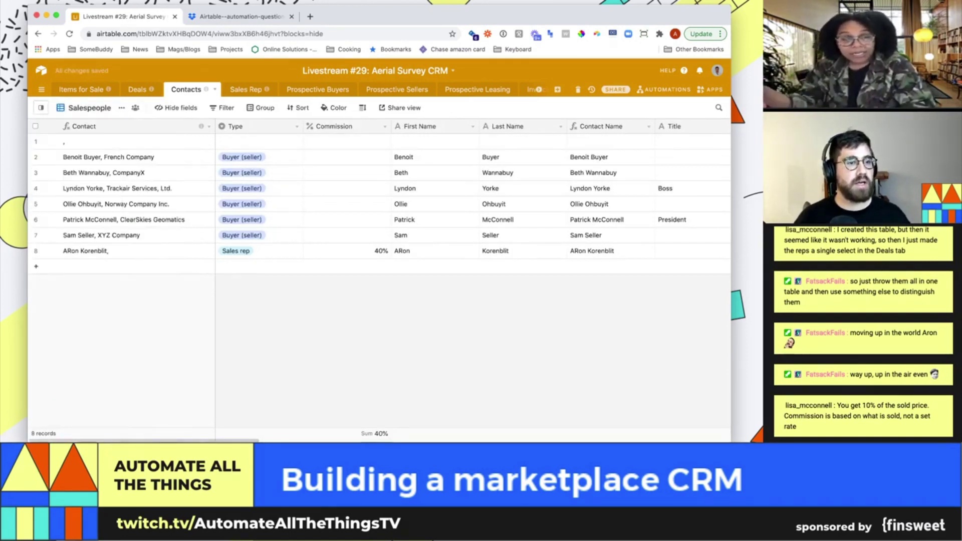
double_click(80, 107)
type("Contacts")
key("Return")
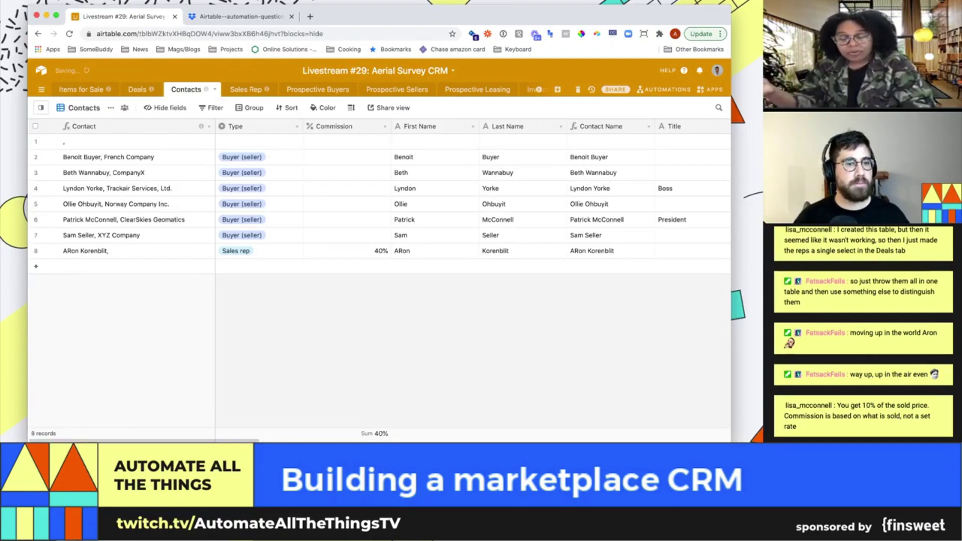
Delete the empty first contact record
left_click(211, 108)
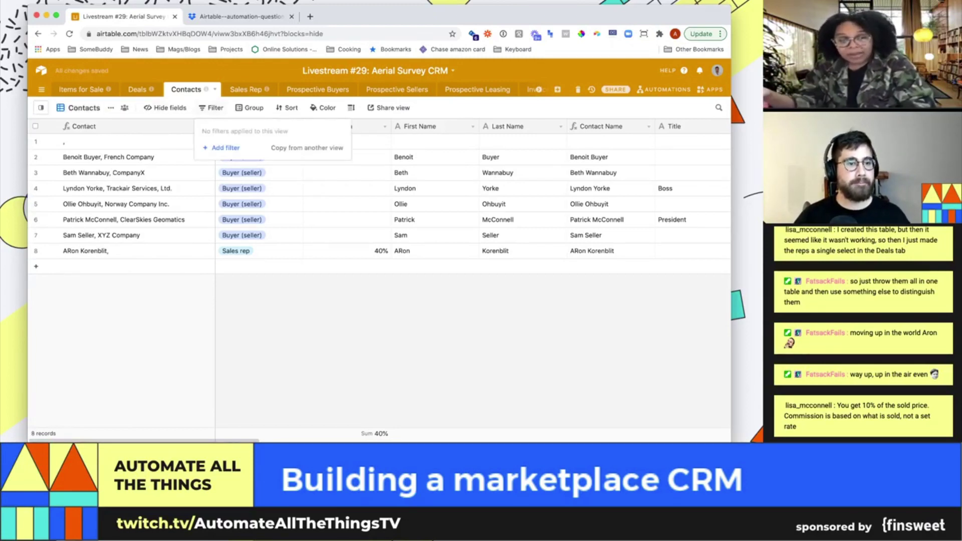
left_click(221, 148)
key("Escape")
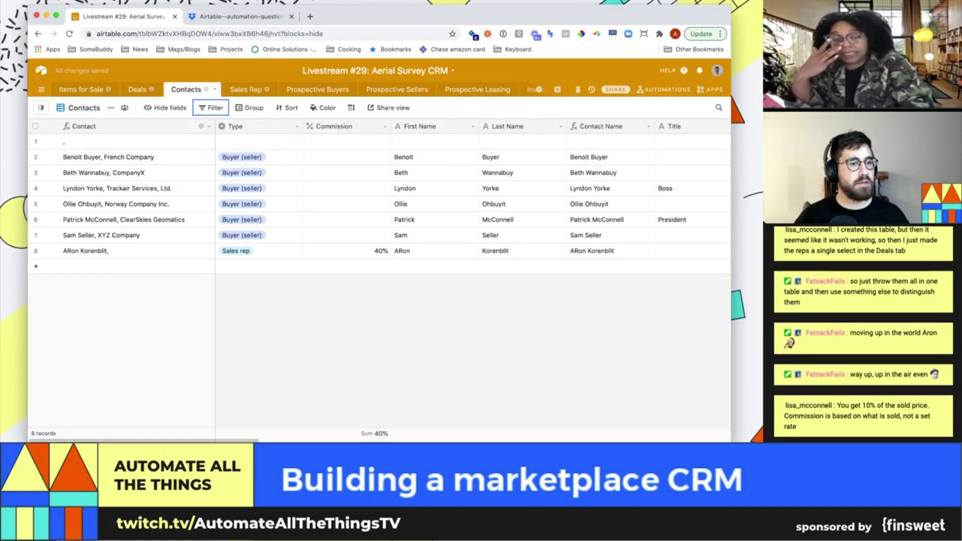
right_click(36, 142)
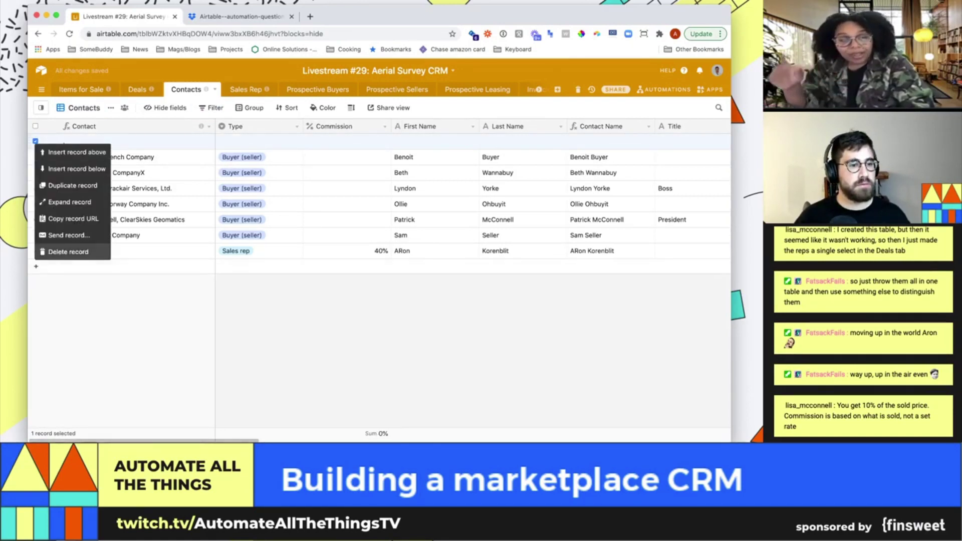
left_click(60, 252)
Group the Contacts view by the Type field, then add another grid view
left_click(81, 108)
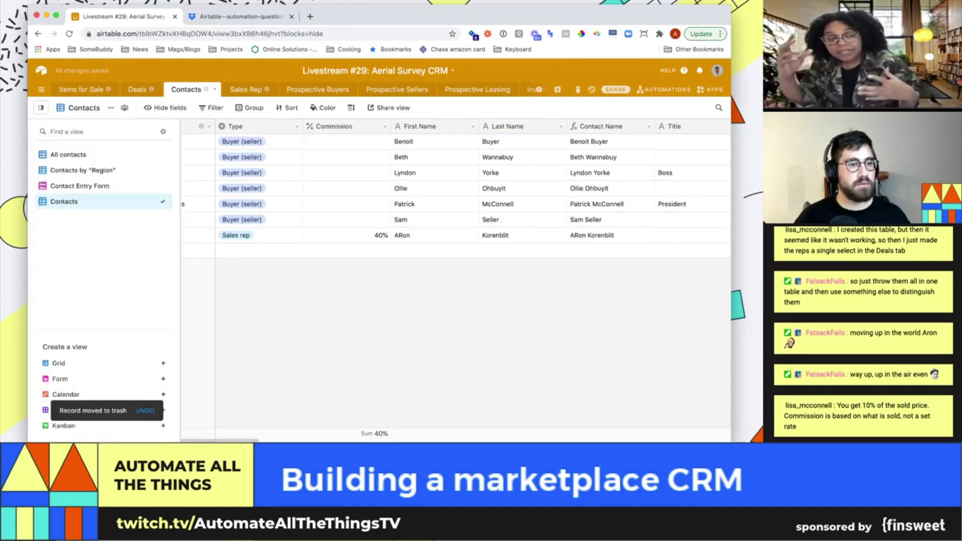
key("Escape")
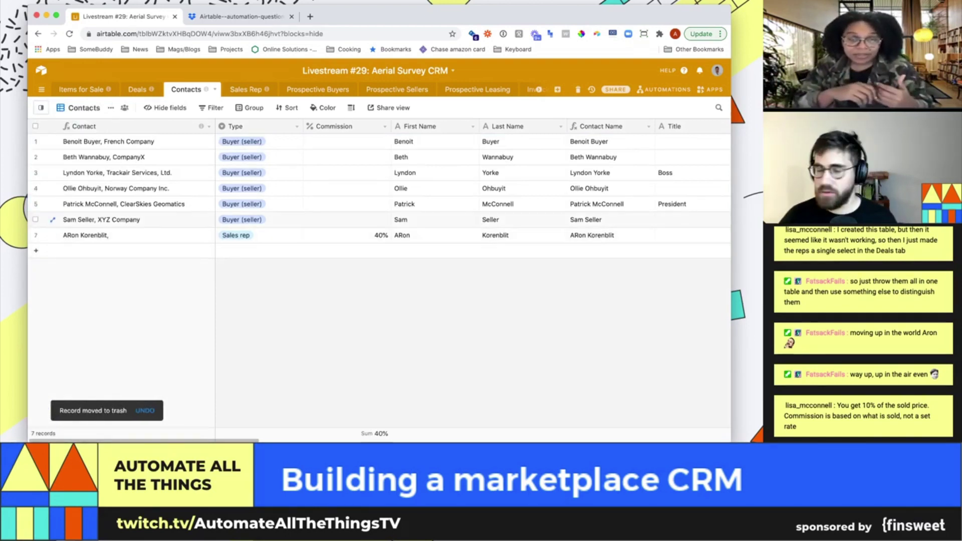
left_click(347, 235)
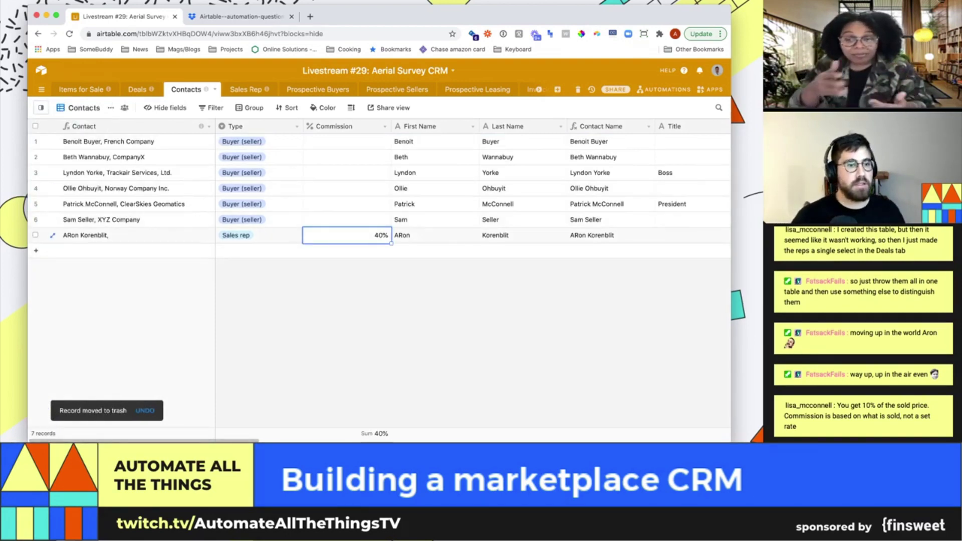
left_click(249, 108)
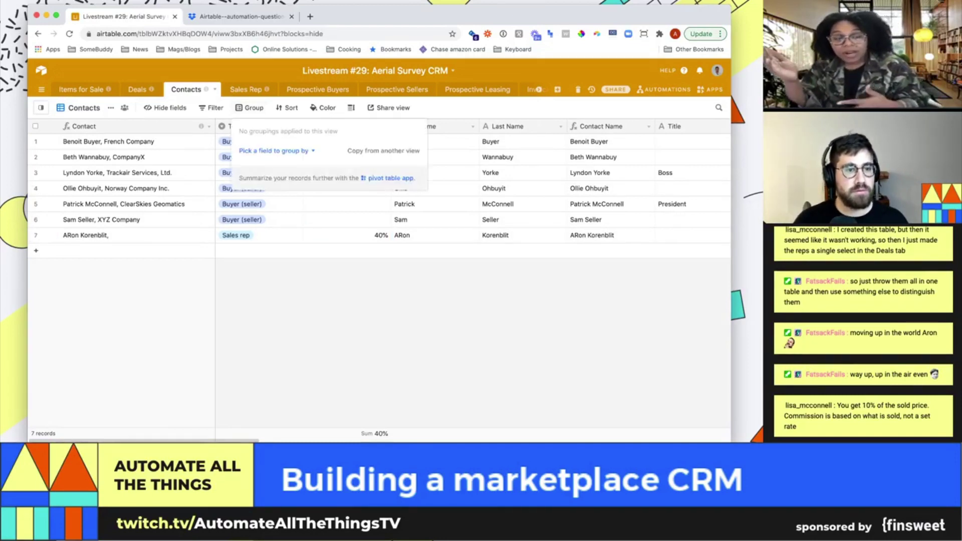
left_click(274, 151)
type("type")
key("Return")
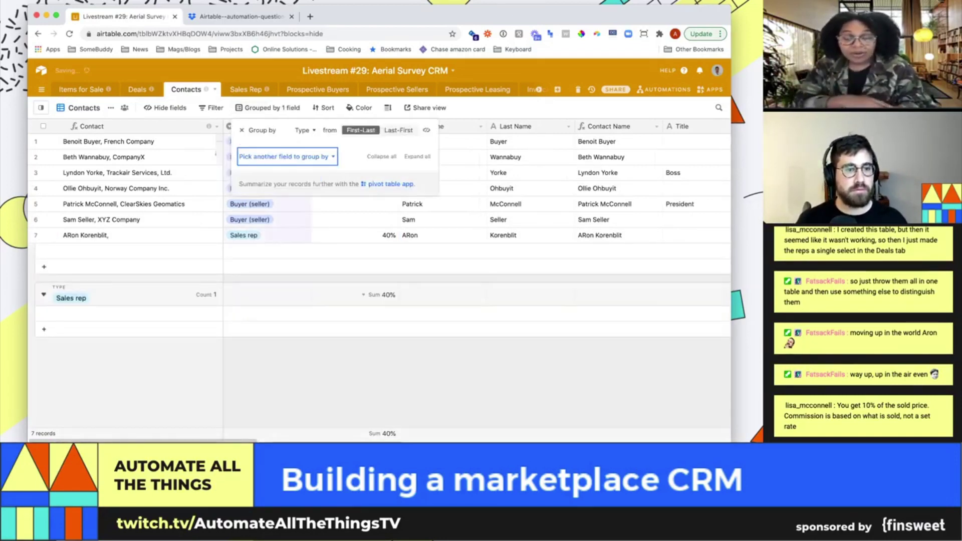
key("Escape")
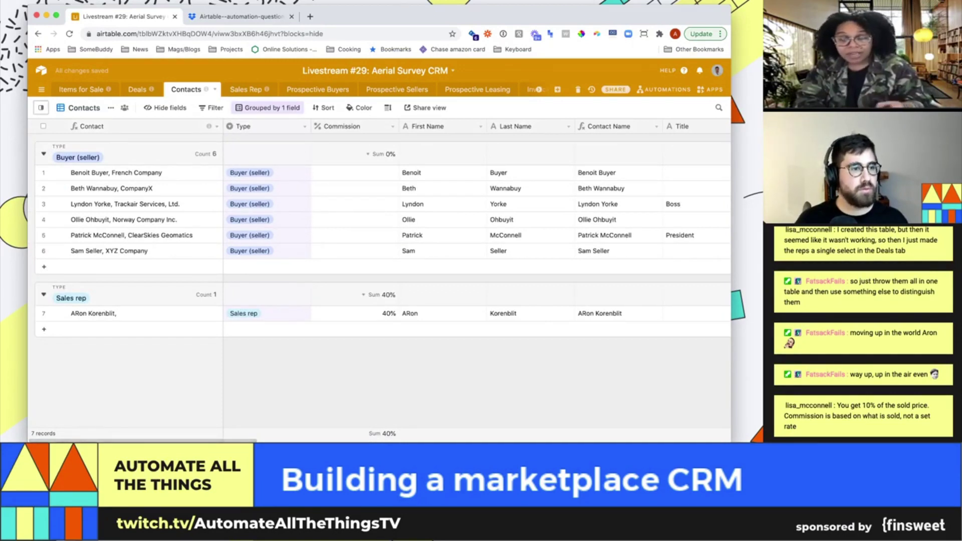
left_click(84, 107)
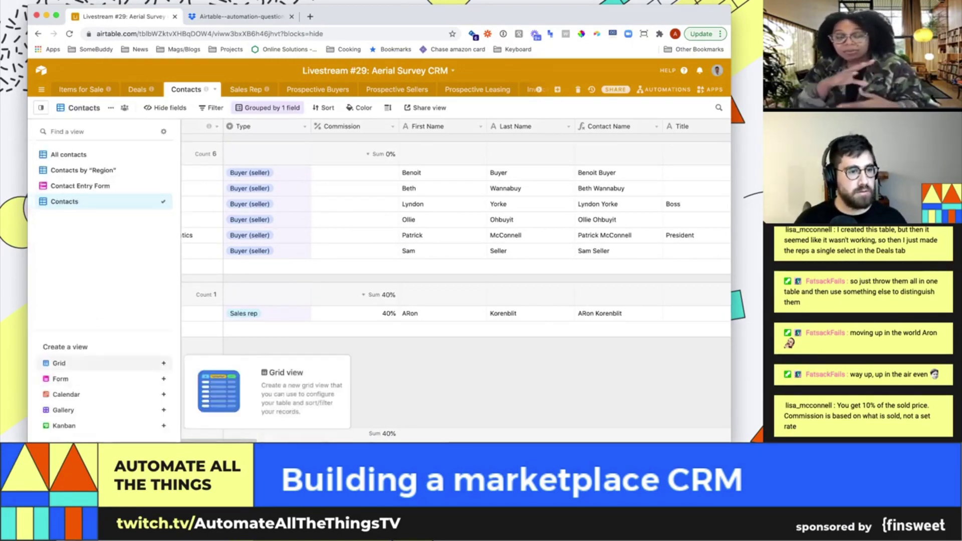
left_click(59, 363)
Name the new grid view 'Sales reps' with a 💸 money emoji
type("Sa")
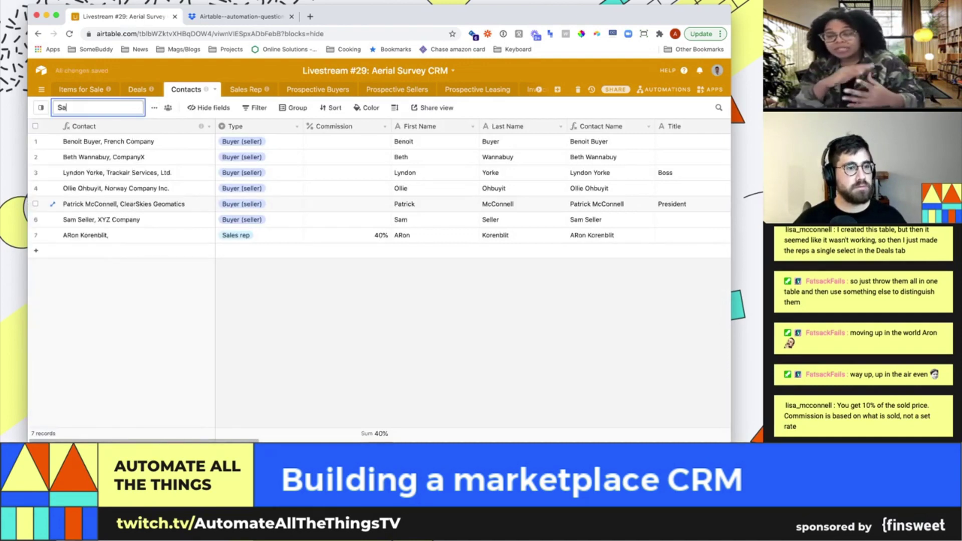
type("les reps")
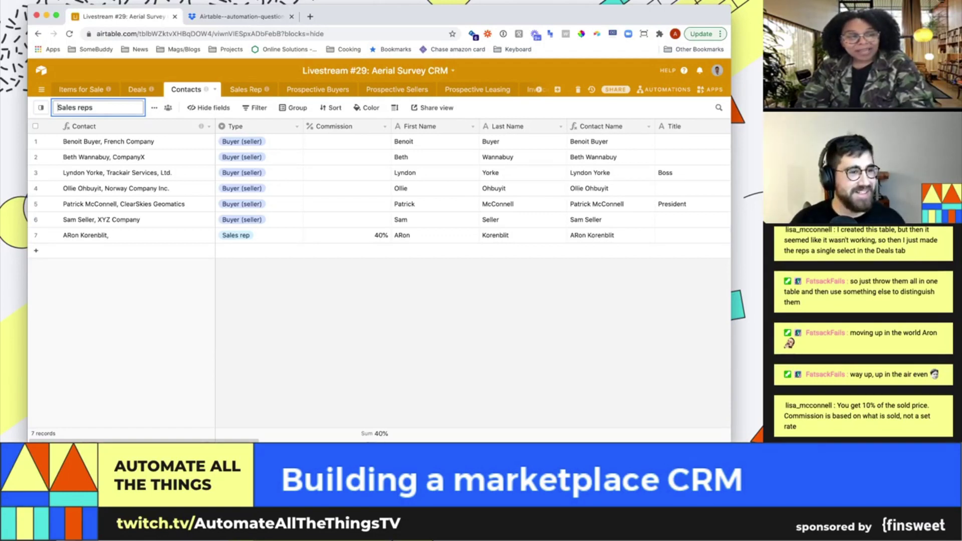
type("💸")
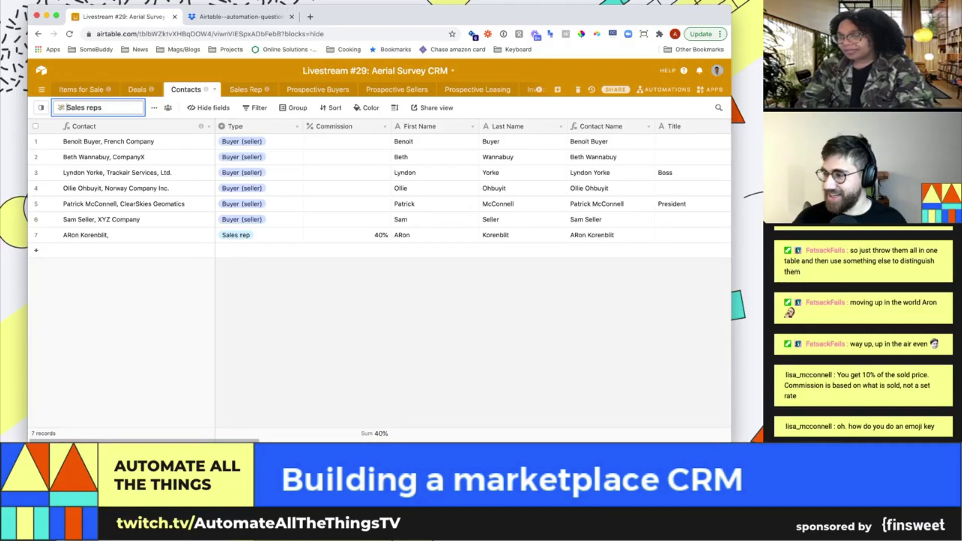
left_click(115, 172)
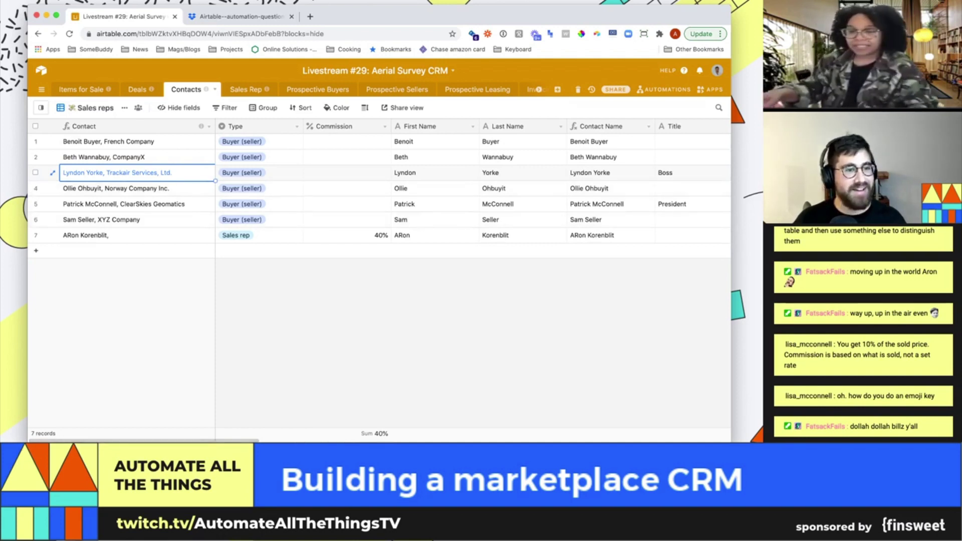
Filter the Sales reps view to records where Type is Sales rep
left_click(225, 108)
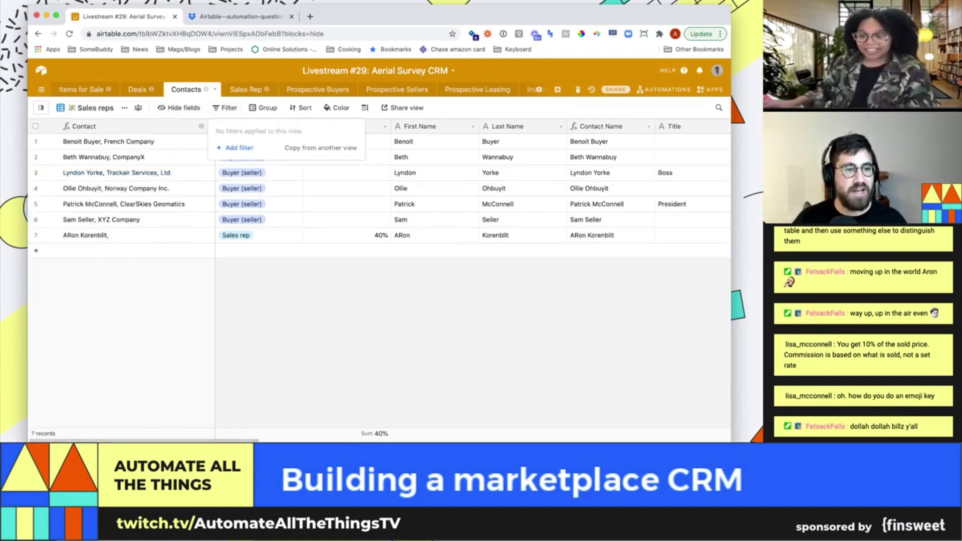
left_click(236, 148)
left_click(275, 130)
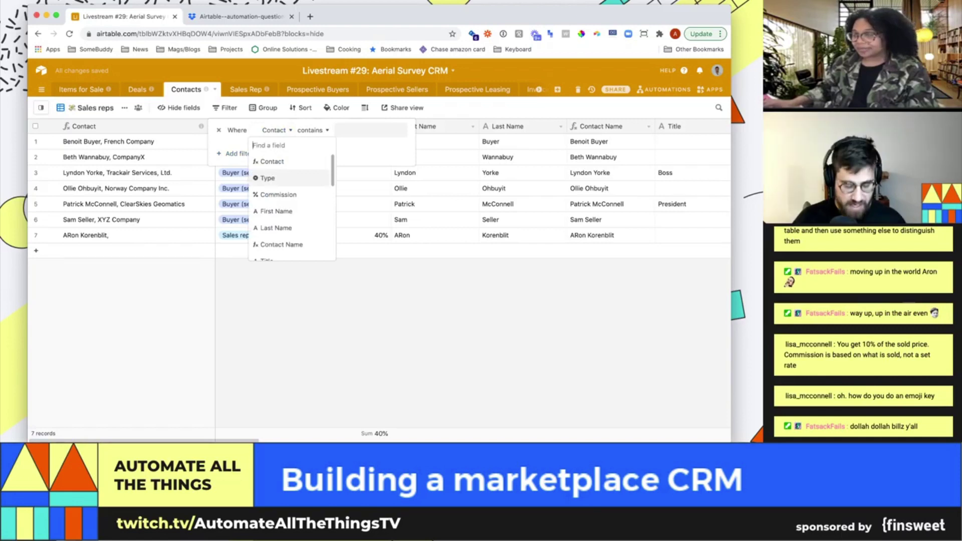
left_click(266, 175)
left_click(359, 131)
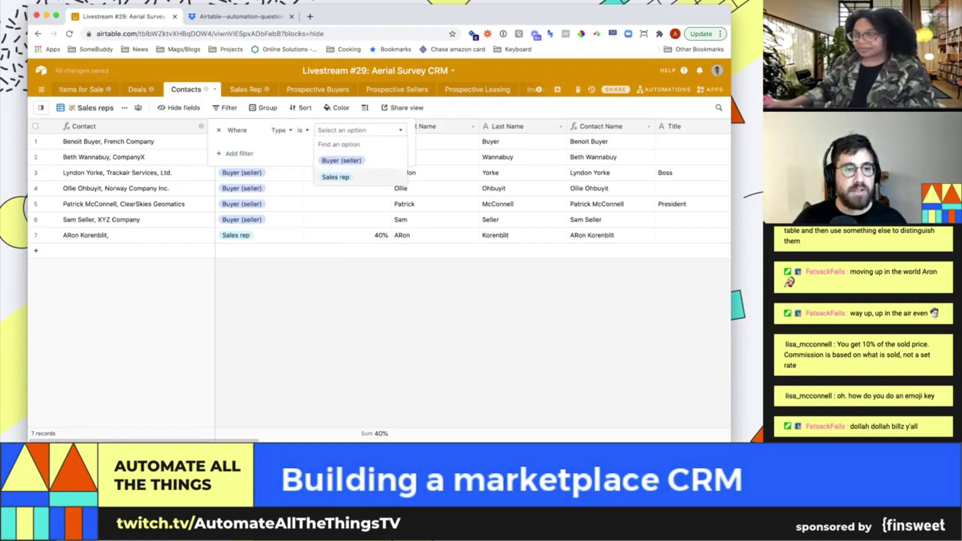
left_click(333, 177)
key("Escape")
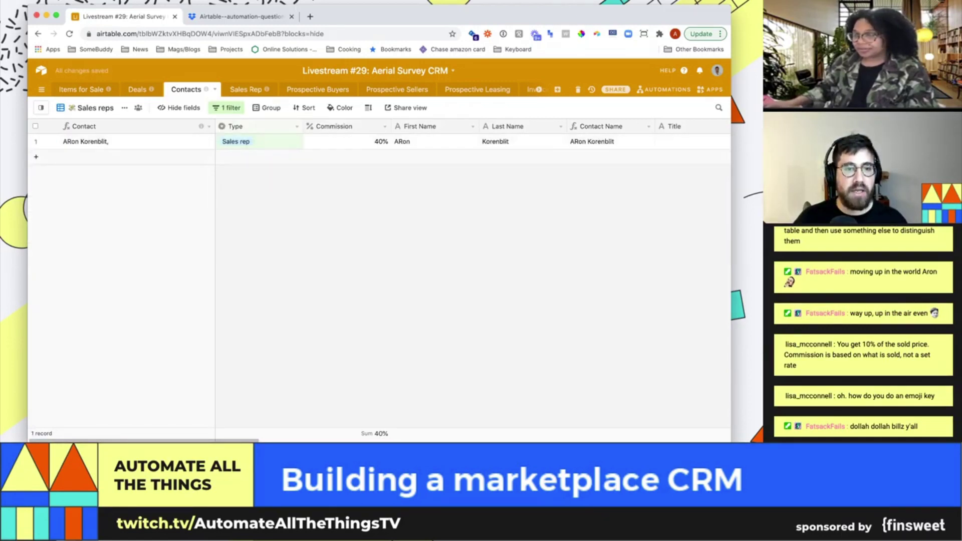
Fix the rep's first-name capitalisation and change their commission to 10%
left_click(434, 141)
double_click(402, 141)
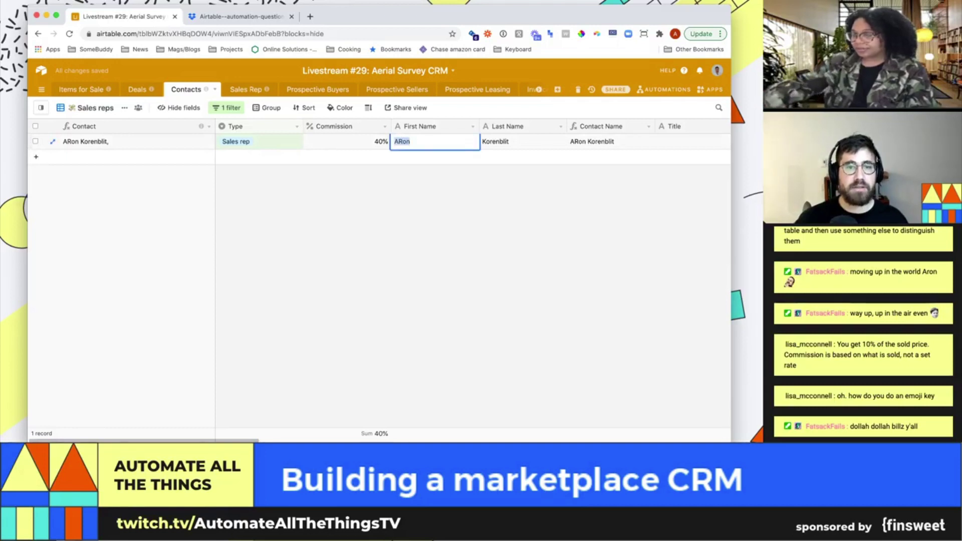
type("Aron")
left_click(382, 143)
type("10")
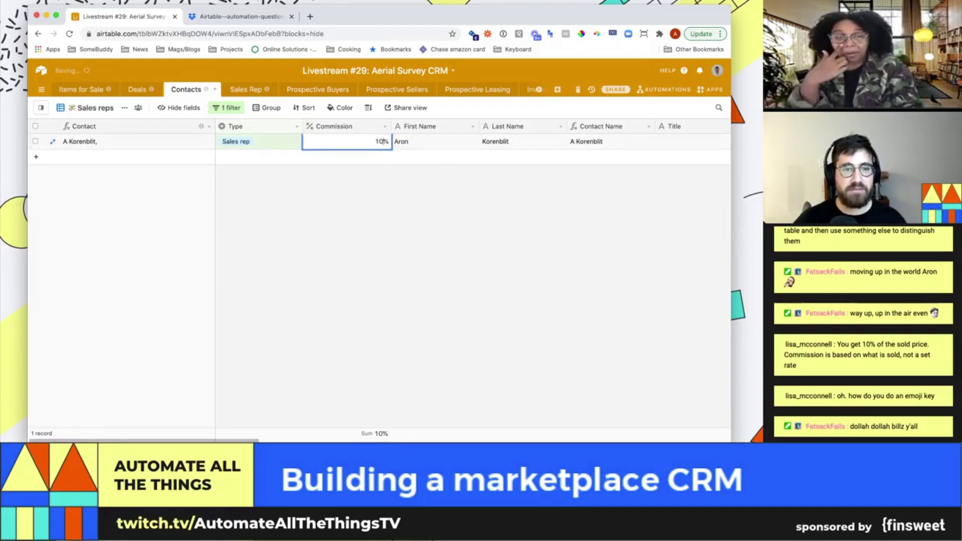
key("Escape")
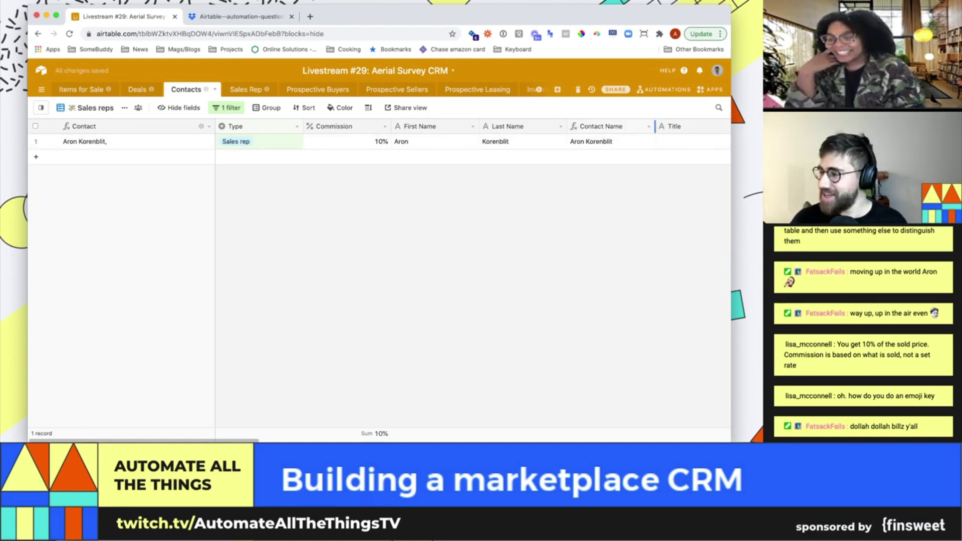
Inspect a rep's linked leads in the Sales Rep table, then return to the Sales reps view
left_click(245, 89)
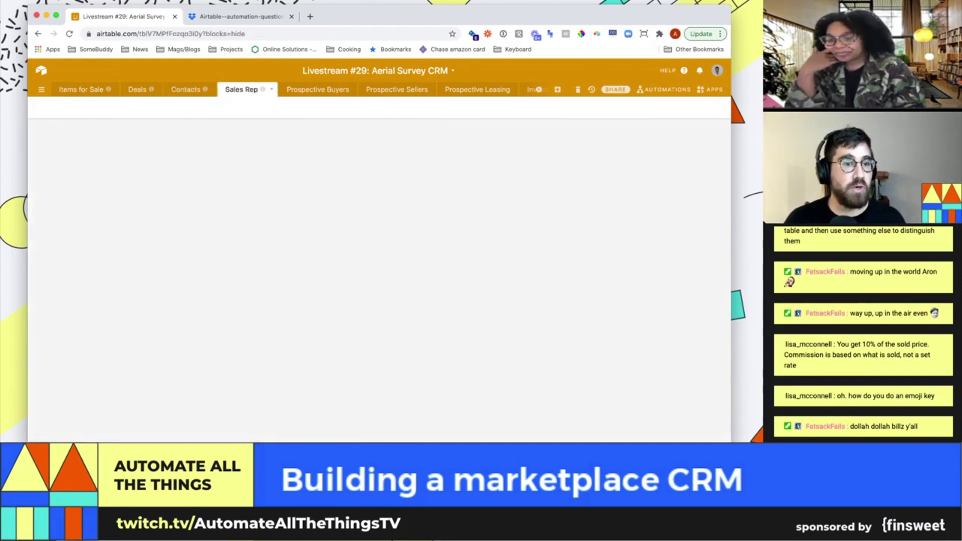
left_click(280, 172)
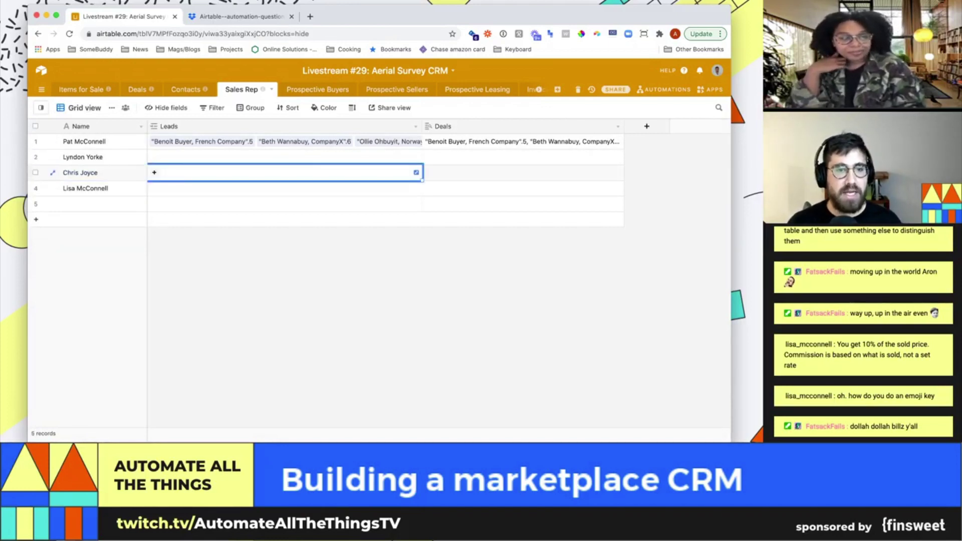
key("alt+shift+Left")
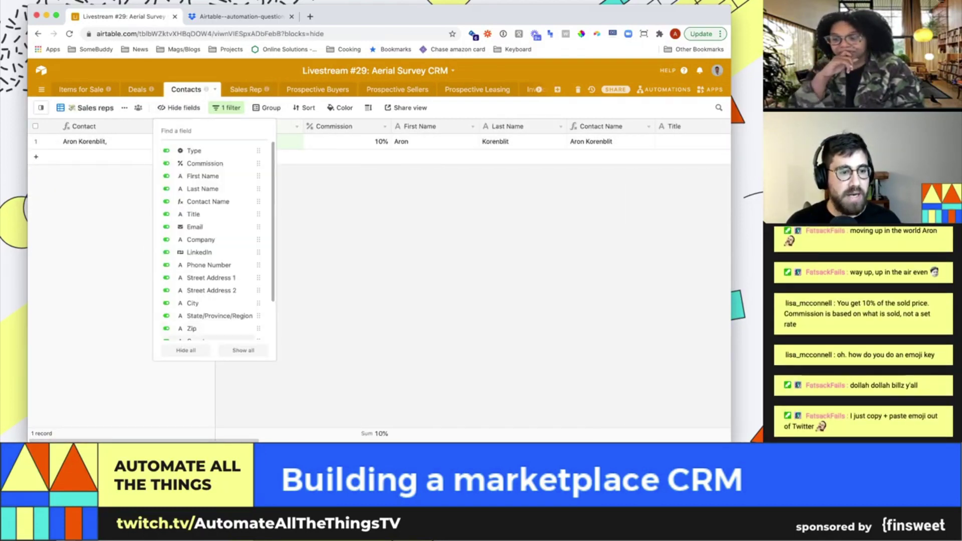
Hide all fields except Contact Name, Commission and Leads in the Sales reps view
scroll(219, 270, "down", 2)
left_click(185, 350)
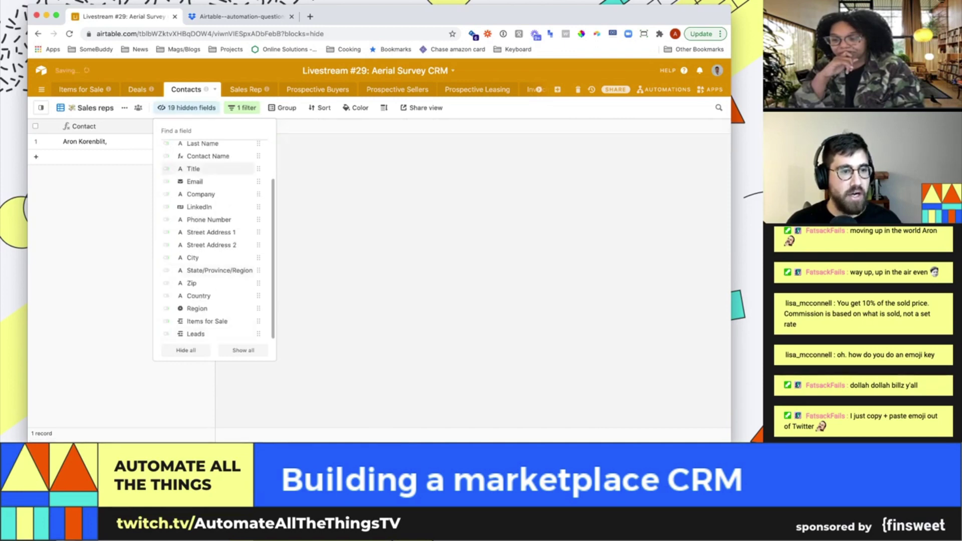
scroll(210, 226, "up", 3)
left_click(166, 202)
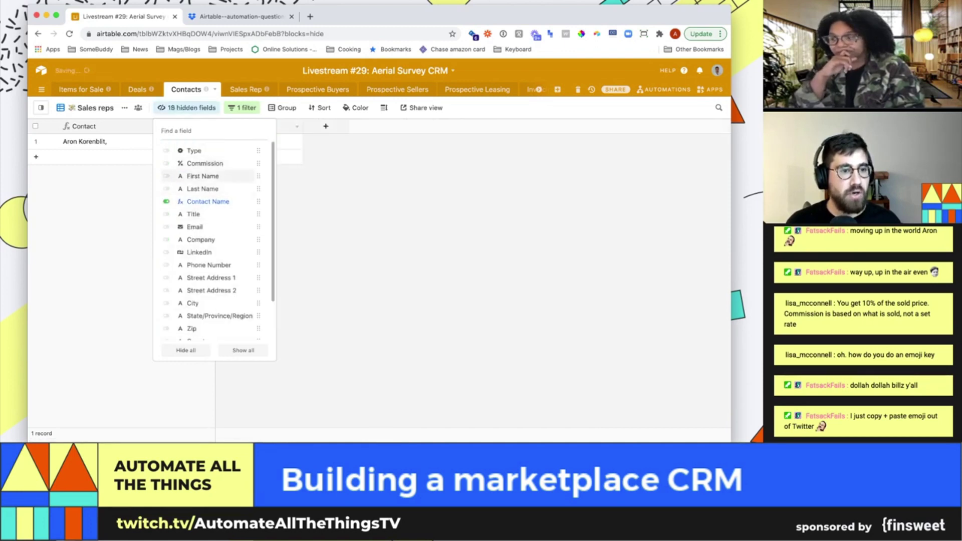
left_click(166, 163)
scroll(221, 278, "down", 3)
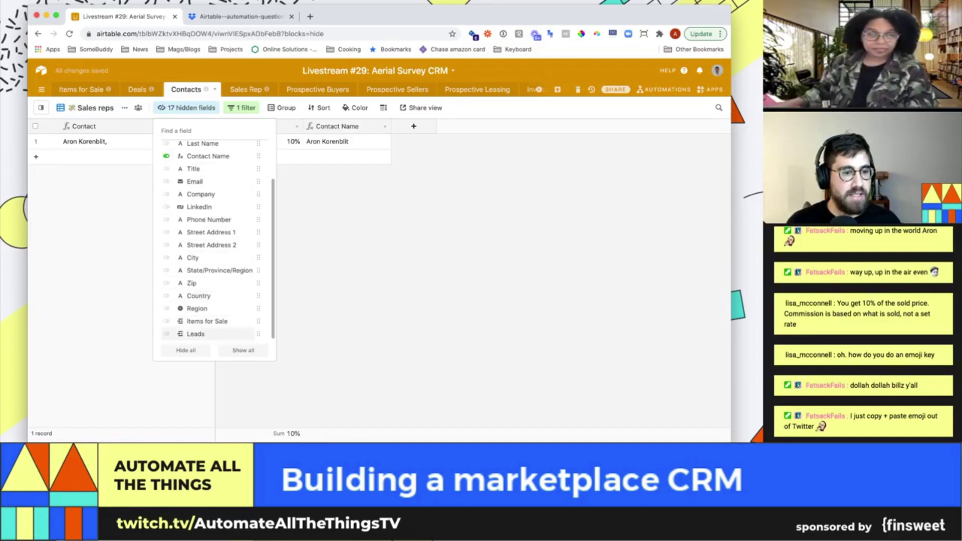
left_click(166, 333)
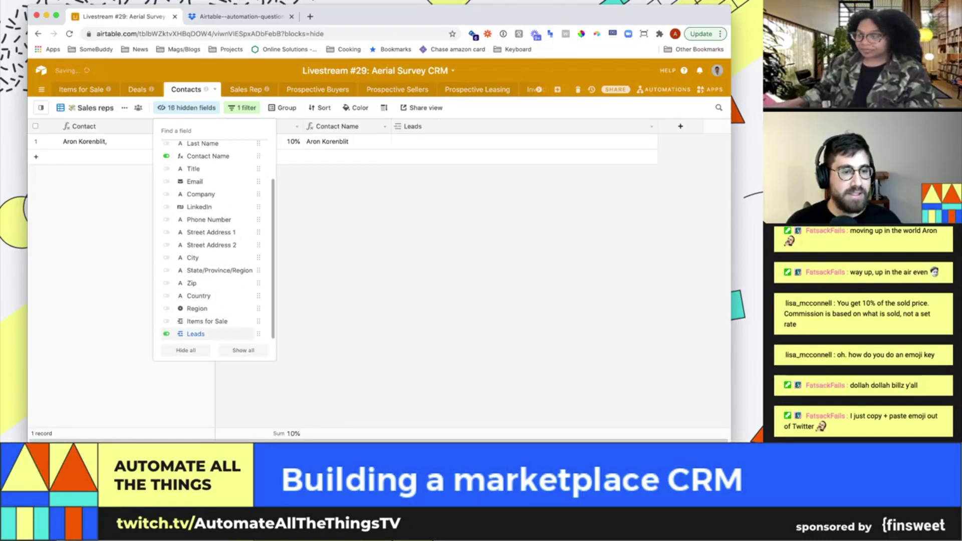
key("Escape")
Check which table Leads links to, narrow the Leads column, and open the Deals table
left_click(651, 126)
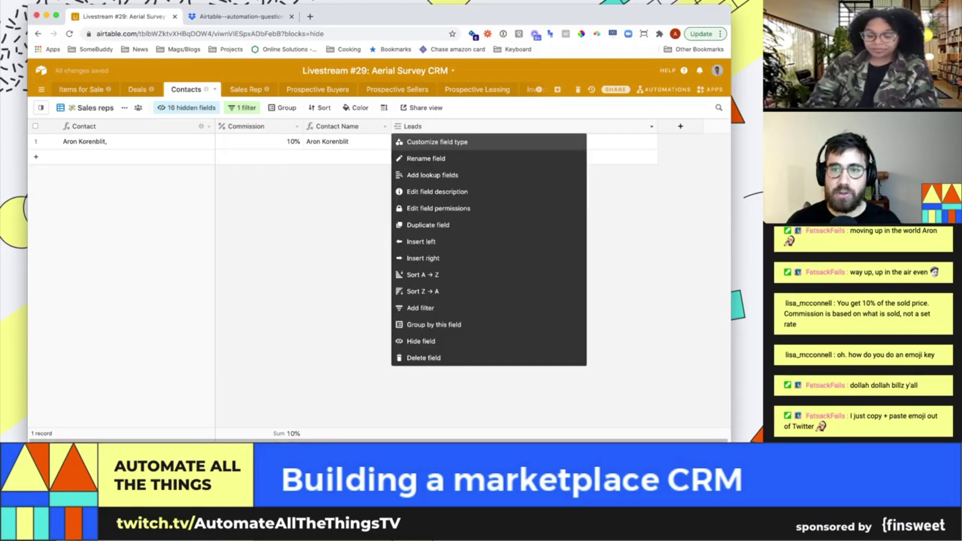
left_click(431, 141)
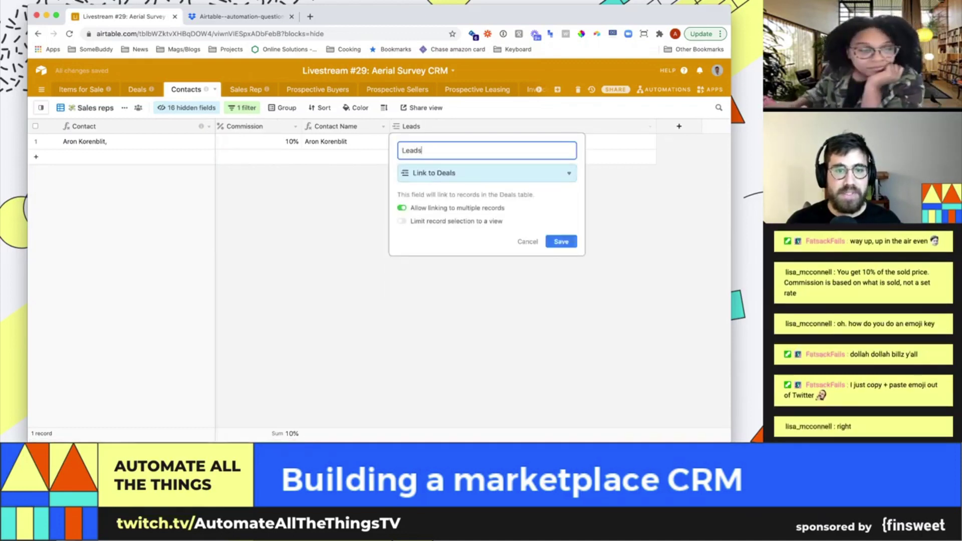
key("Escape")
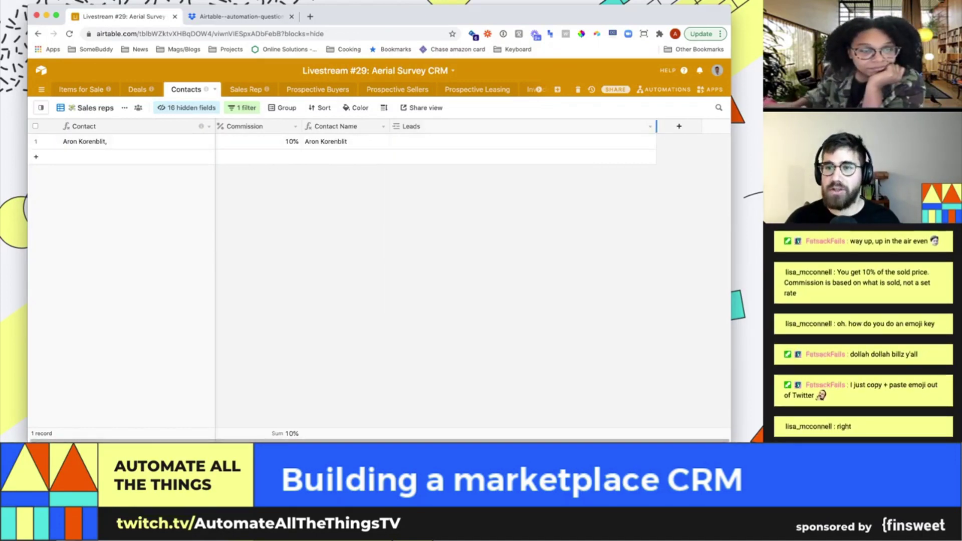
left_click_drag(656, 126, 490, 126)
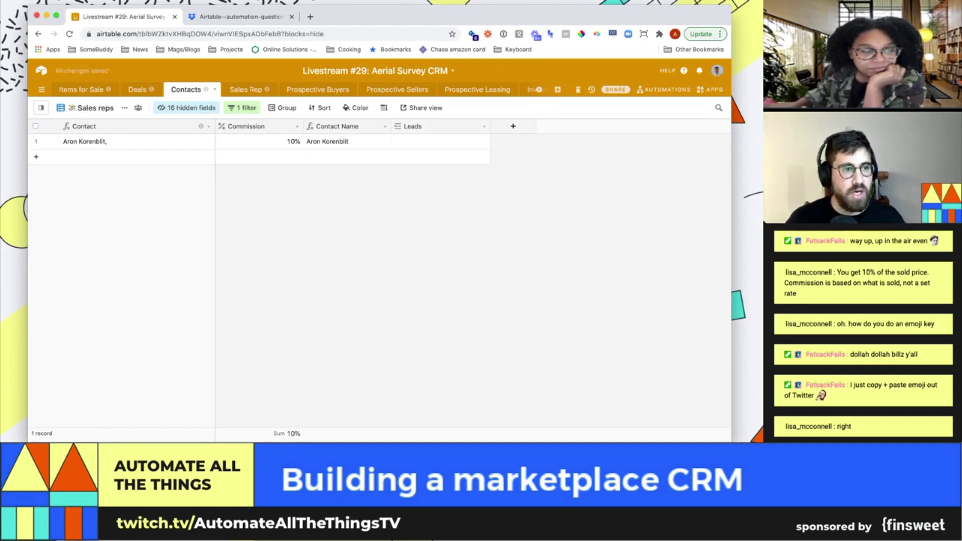
left_click(138, 89)
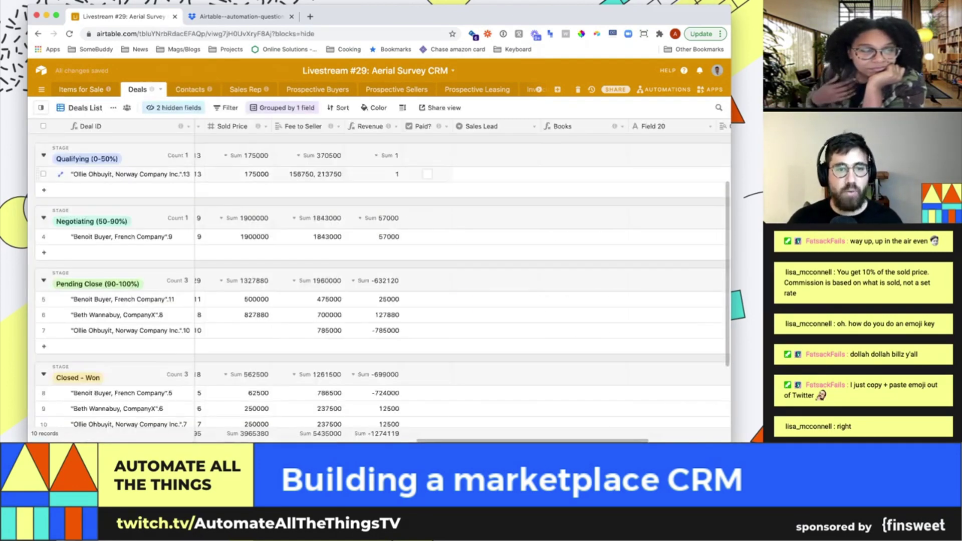
Inspect the first deal's fields and check which table Buyer_Company links to
left_click(308, 174)
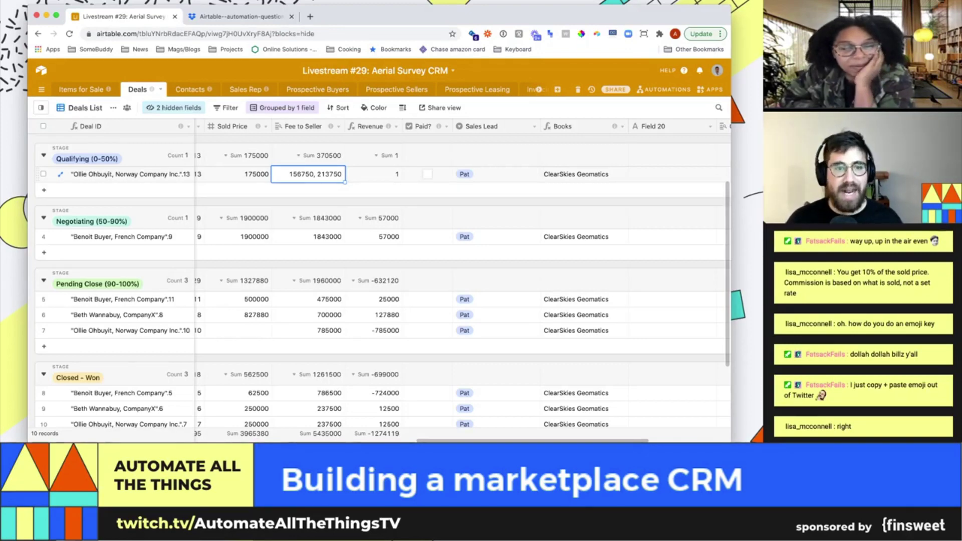
key("Left")
key("Left")
key("Left")
key("Left")
key("Left")
key("Left")
key("Left")
key("Left")
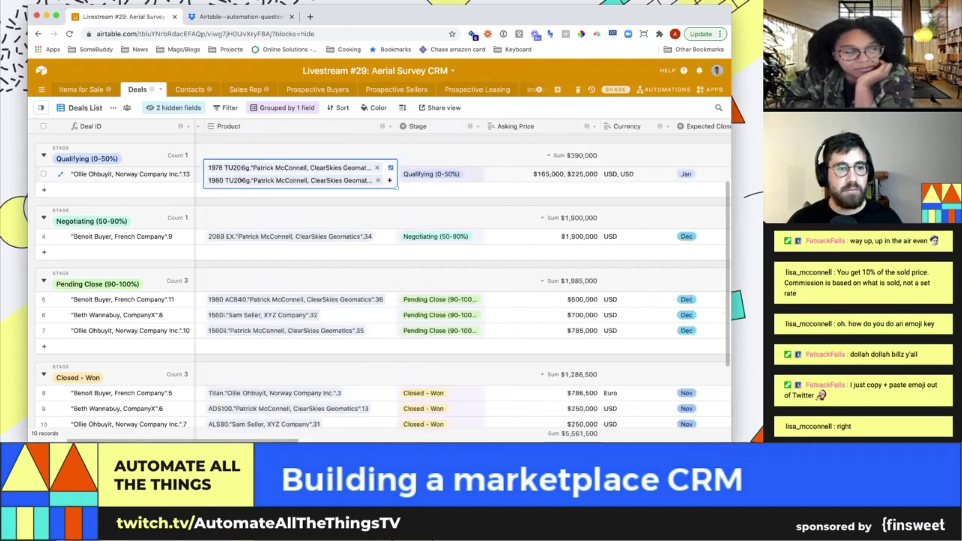
key("Left")
key("Left")
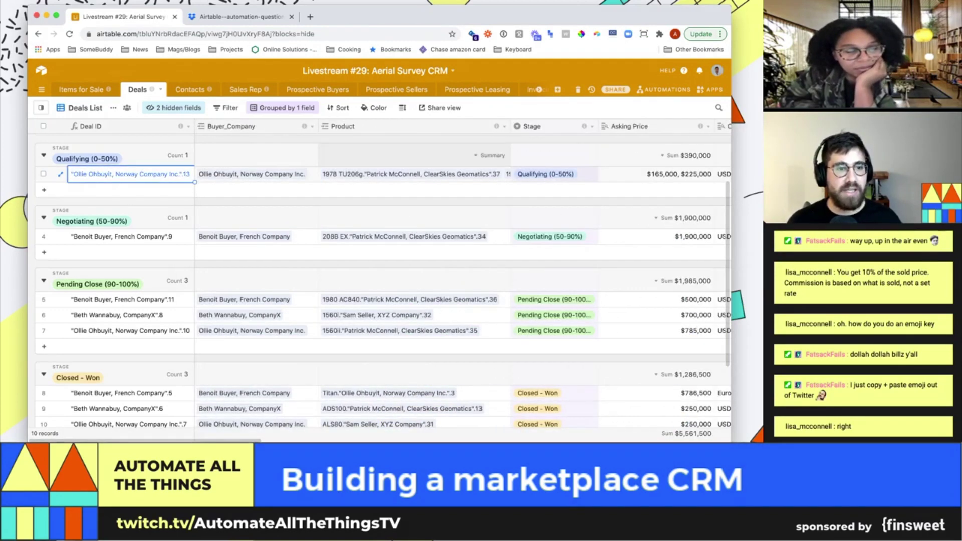
left_click(312, 126)
left_click(280, 140)
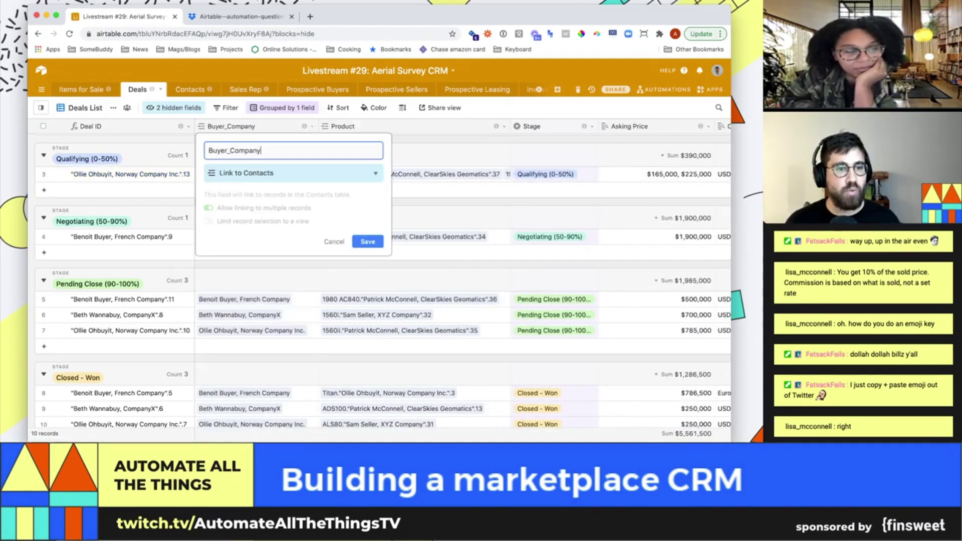
key("Escape")
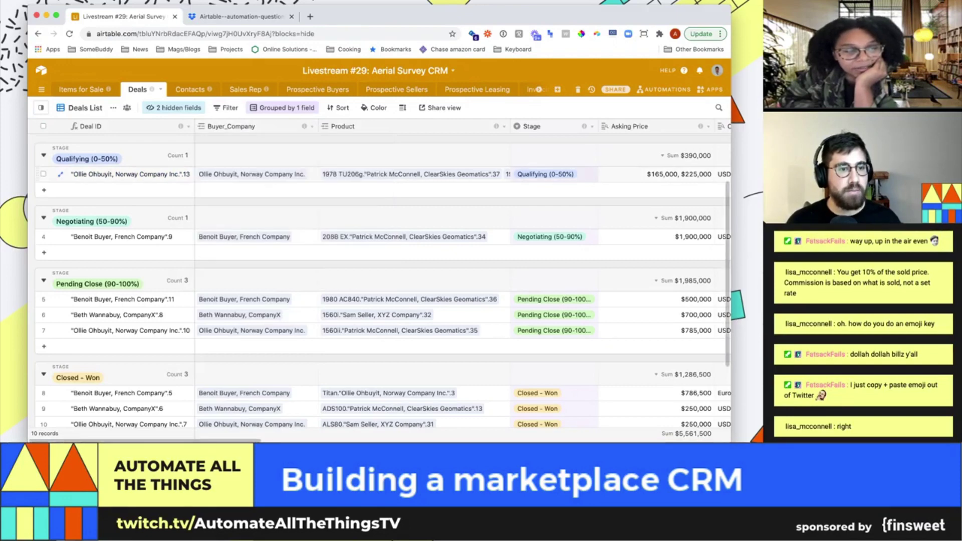
View the first deal's linked buyer contact, then move across to its Sales Lead value
left_click(256, 173)
left_click(244, 167)
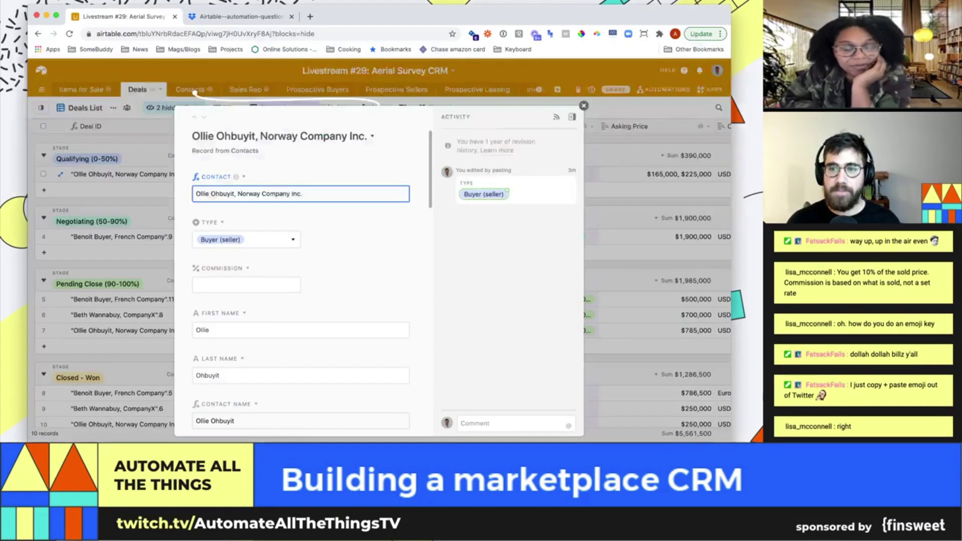
key("Escape")
key("Right")
key("Right")
key("Right")
key("Right")
key("Right")
key("Right")
key("Right")
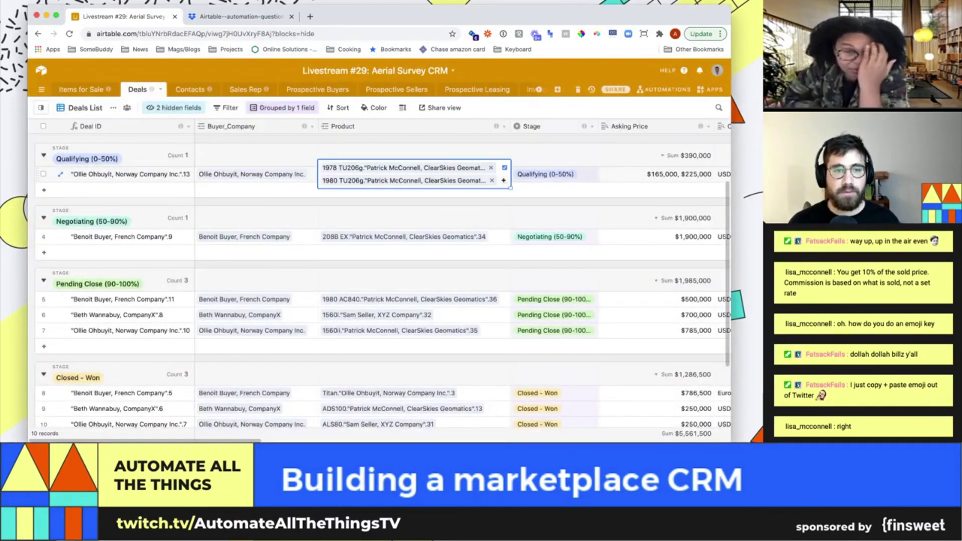
key("Right")
key("Right")
key("Right")
key("Right")
key("Right")
key("Right")
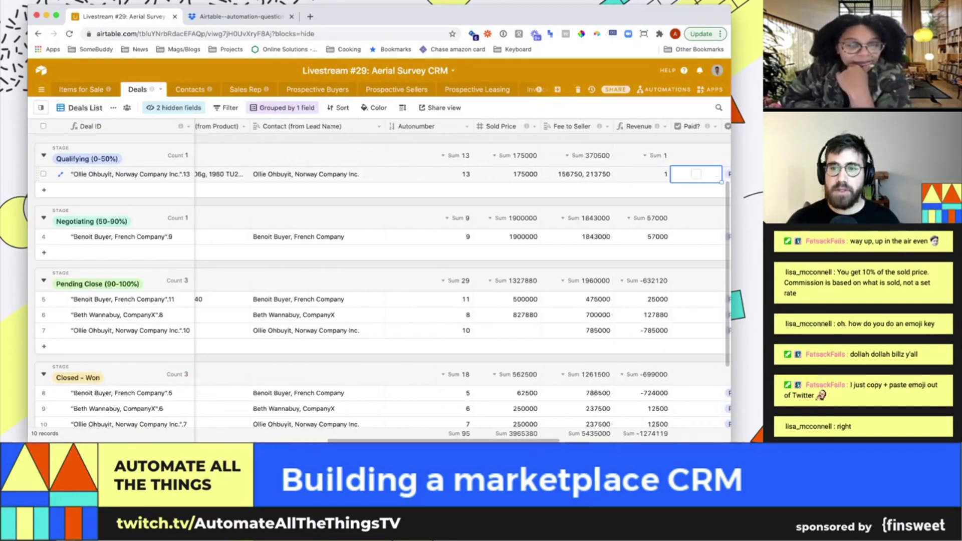
key("Right")
key("Right")
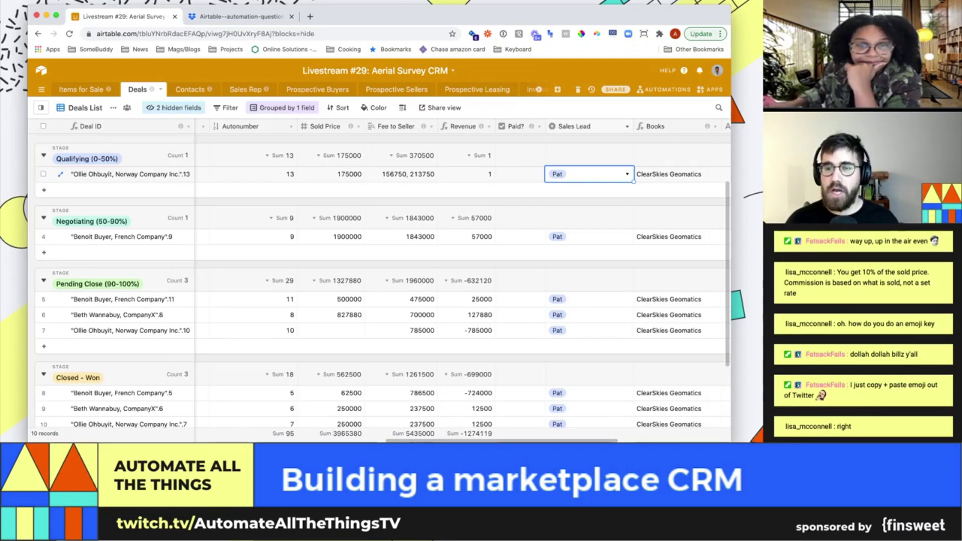
left_click(626, 126)
left_click(551, 140)
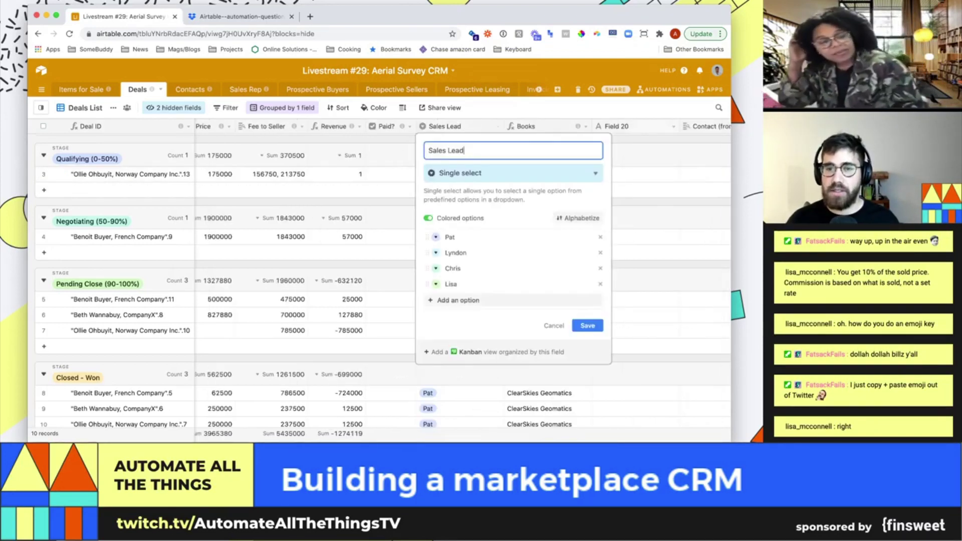
key("Escape")
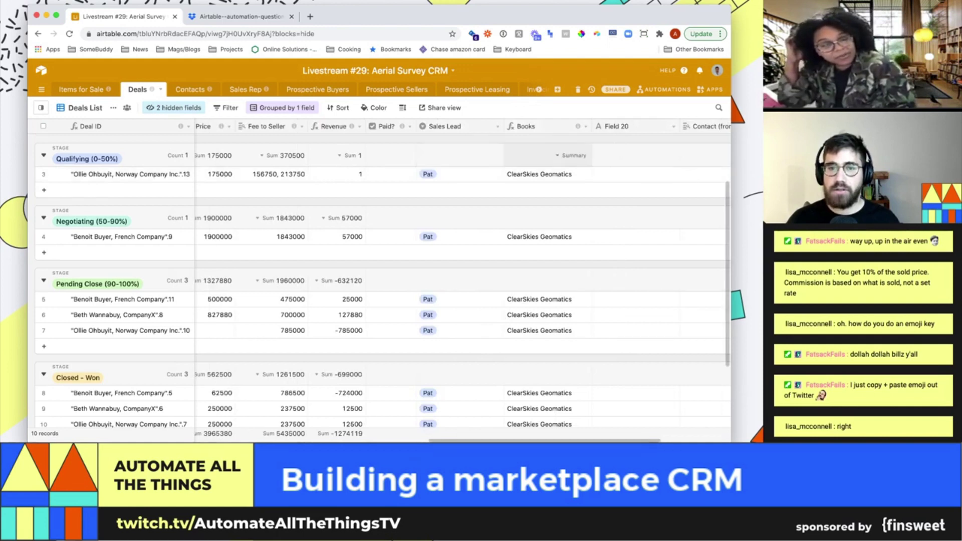
left_click(498, 126)
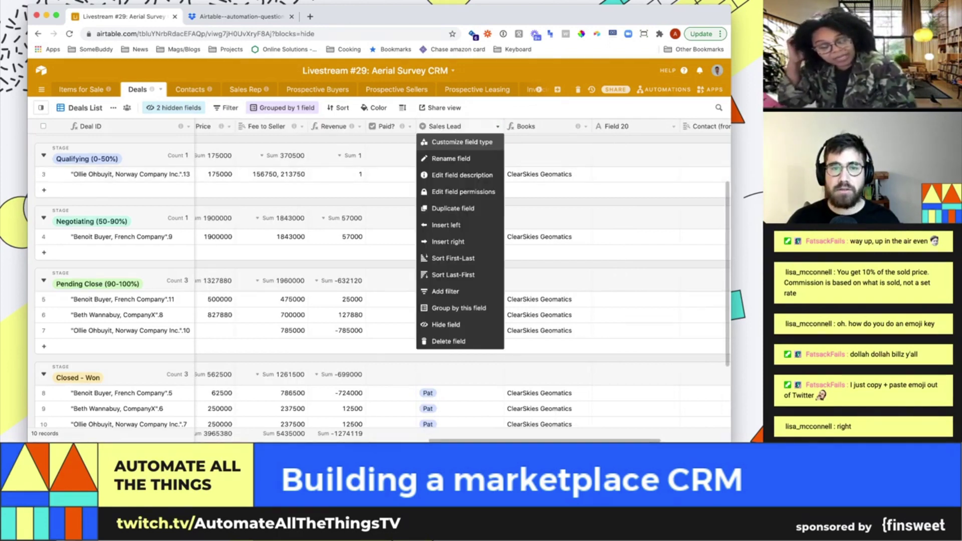
left_click(451, 141)
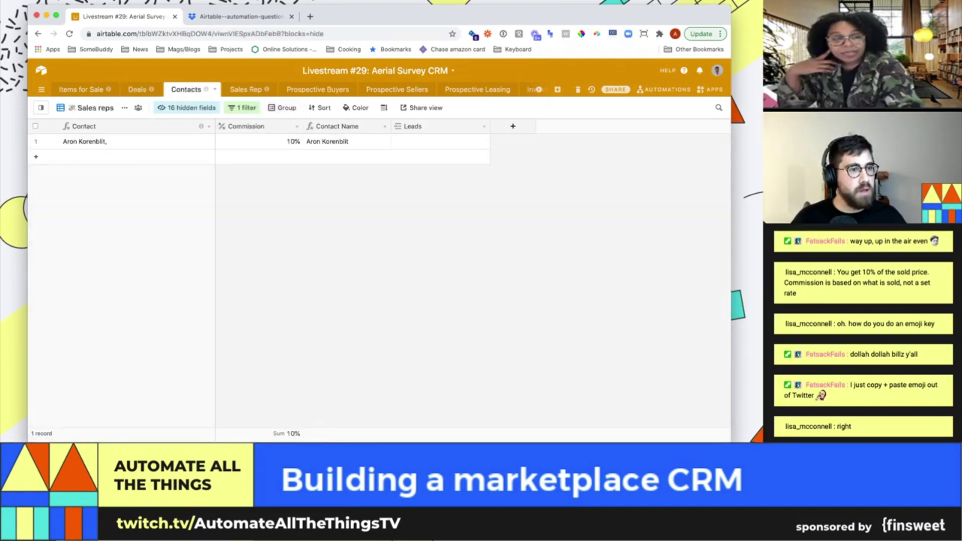
left_click(41, 107)
left_click(69, 155)
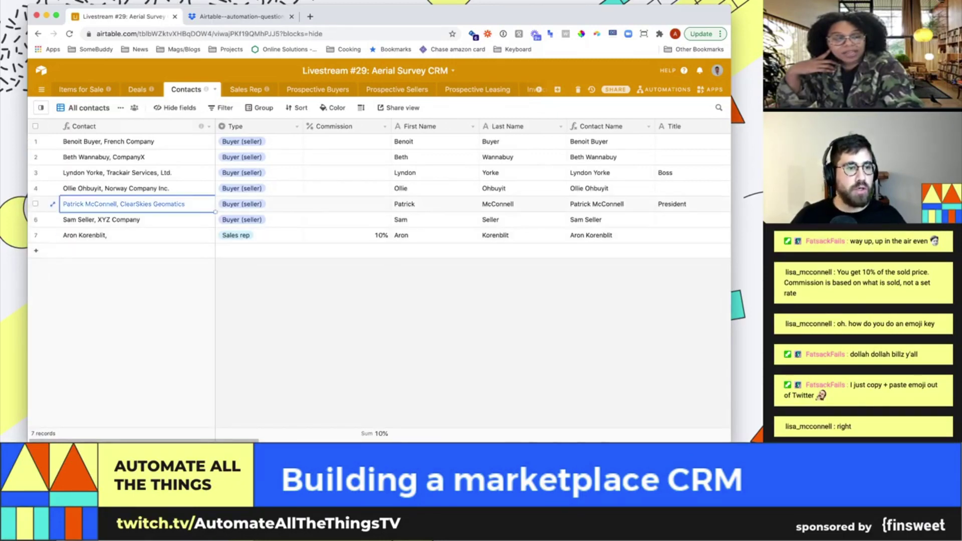
left_click(141, 89)
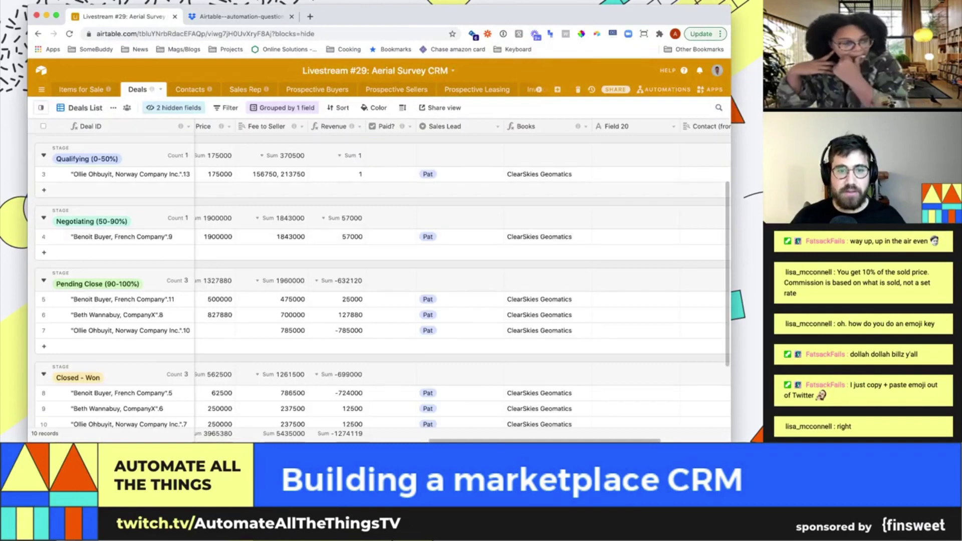
scroll(381, 280, "down", 3)
Add a Contacts record with Type Sales rep, Commission 20 and a first name
scroll(381, 281, "up", 4)
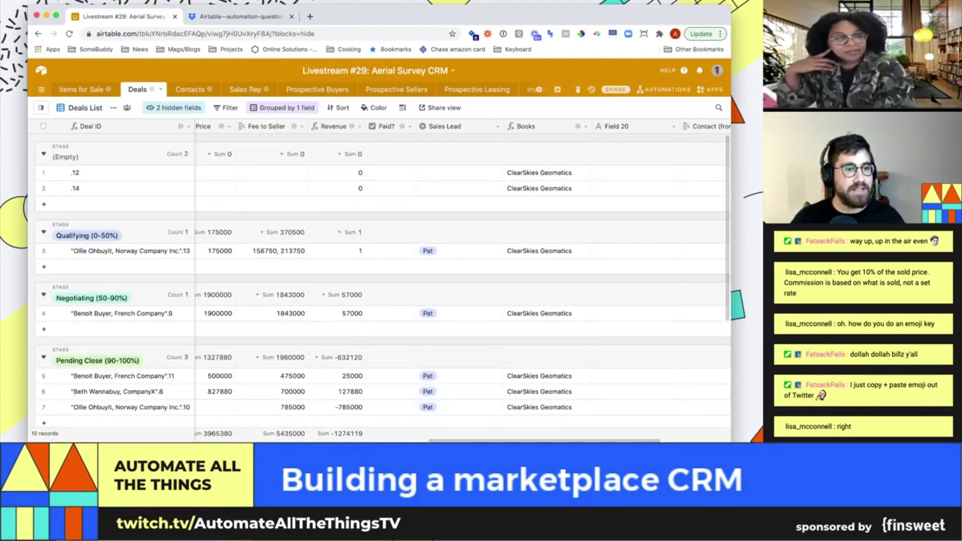
left_click(186, 90)
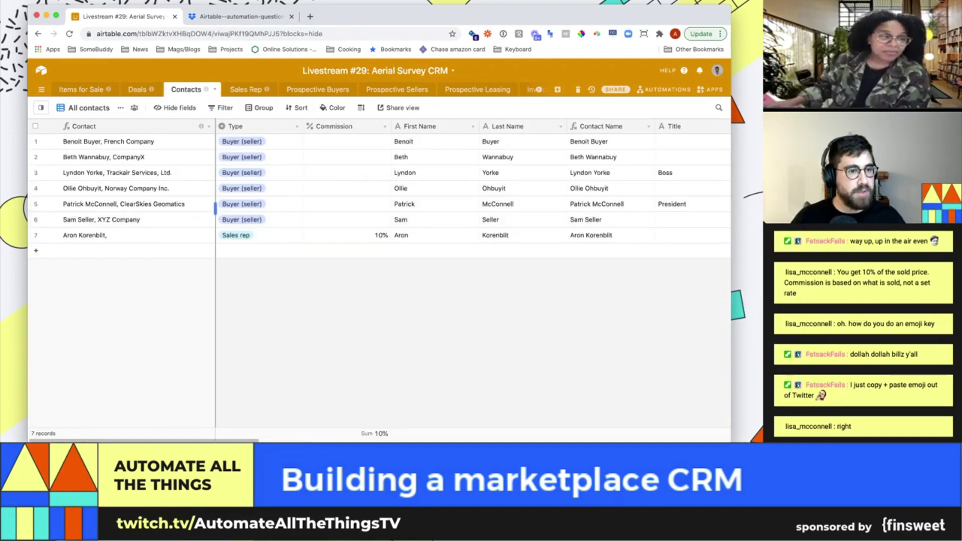
left_click(35, 251)
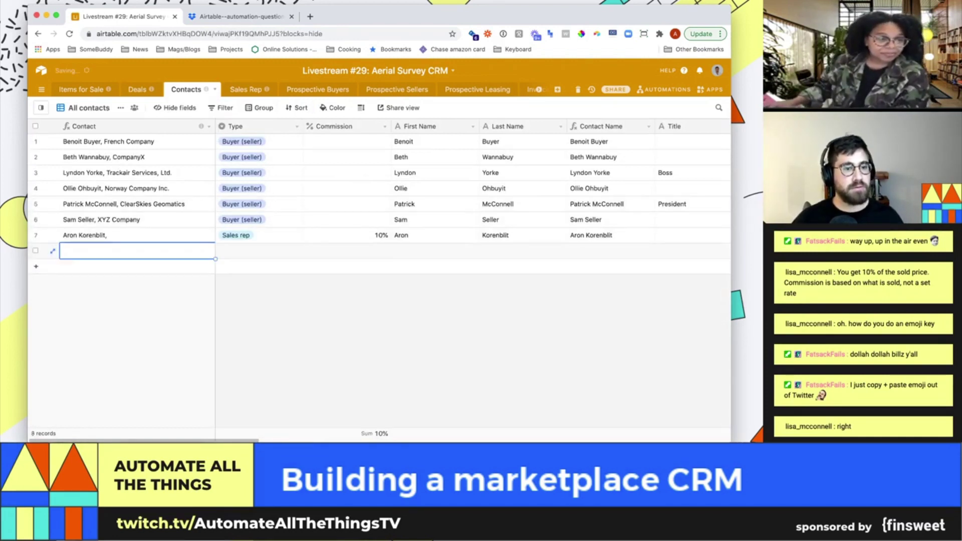
left_click(259, 250)
key("Return")
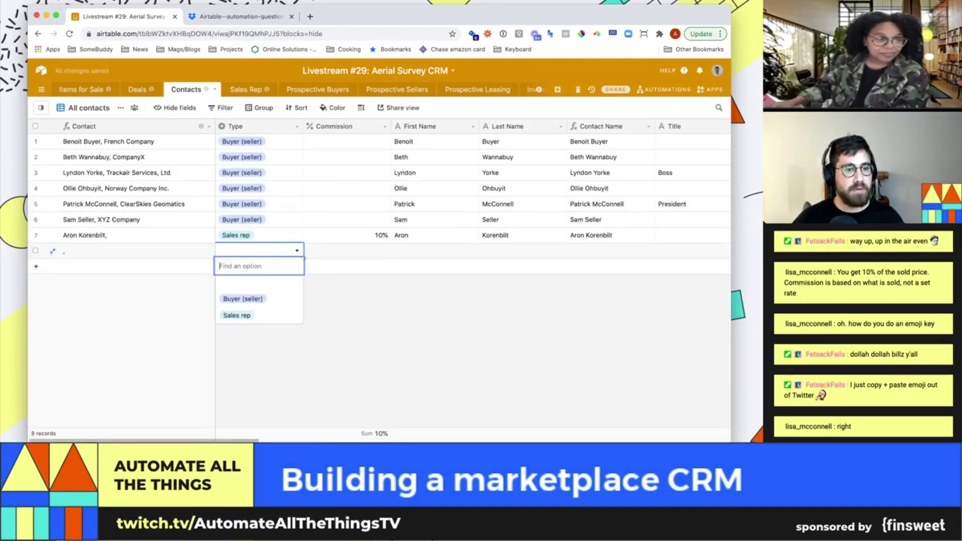
type("Sales")
key("Tab")
type("20")
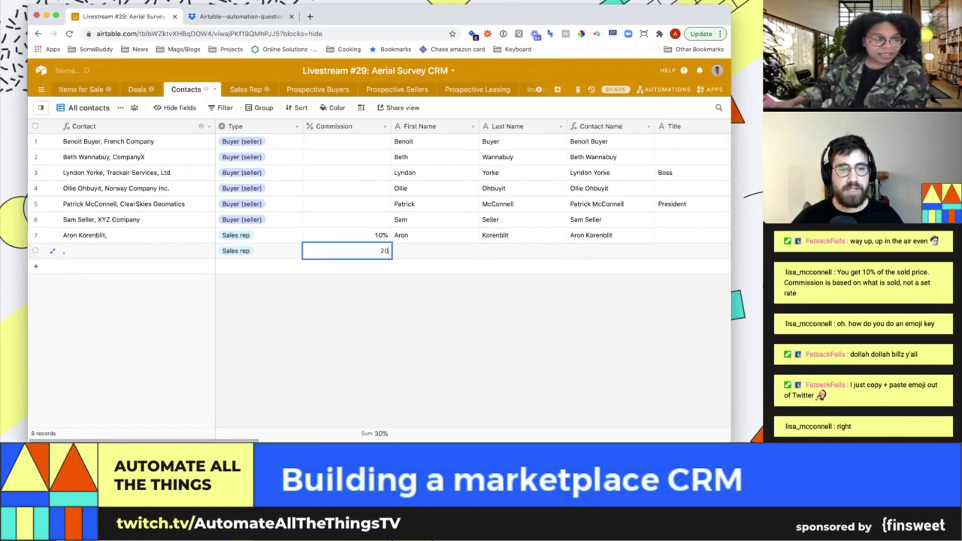
key("Tab")
type("Pat")
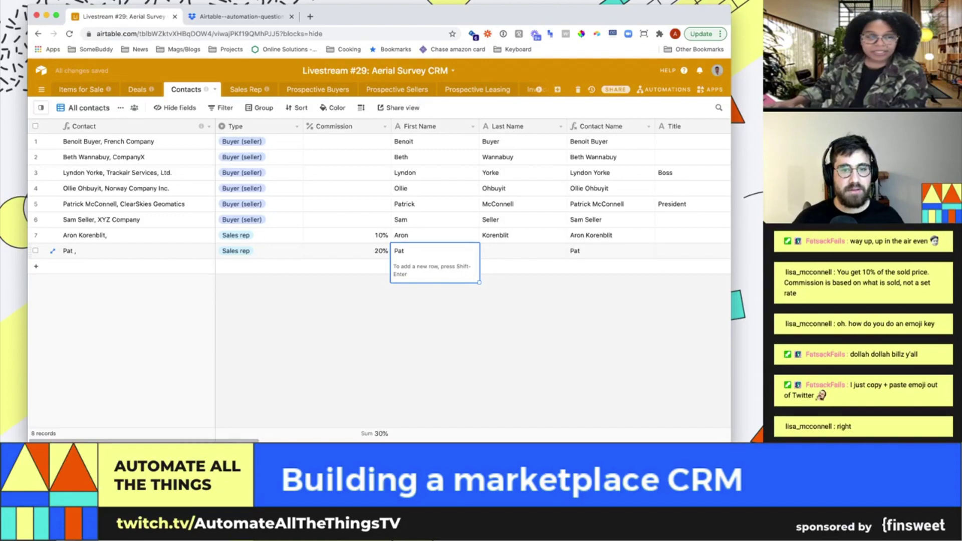
key("Tab")
Change the ClearSkies Geomatics contact's Type to Sales rep and copy its name
key("Up")
key("Up")
key("Up")
key("Right")
key("Right")
key("Right")
key("Right")
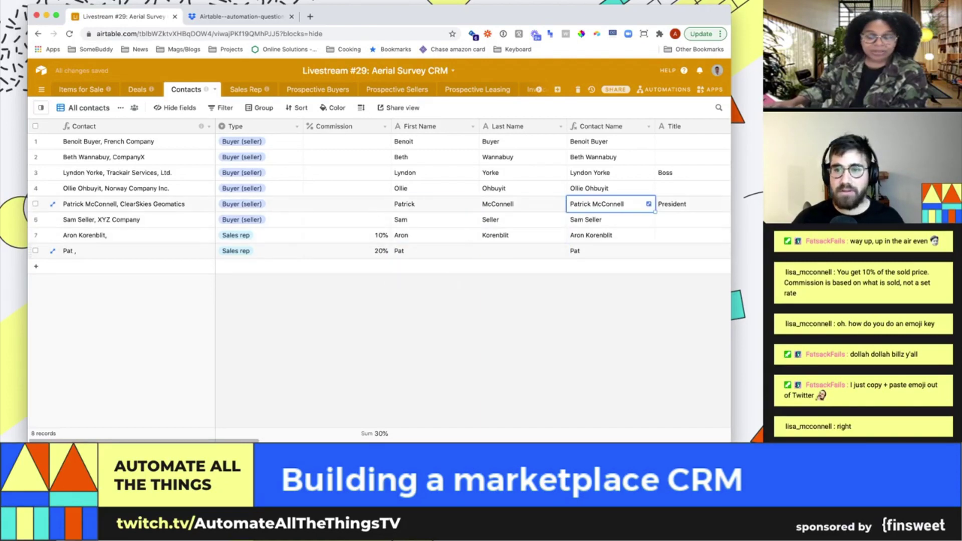
key("Left")
key("Left")
key("Left")
key("Left")
key("Left")
key("Left")
key("Left")
key("Return")
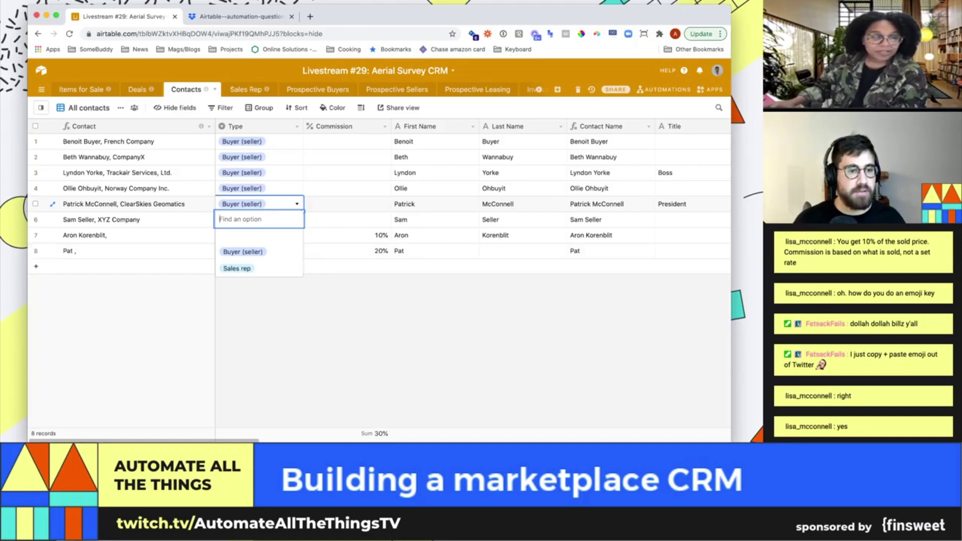
key("Down")
key("Down")
key("Return")
key("Left")
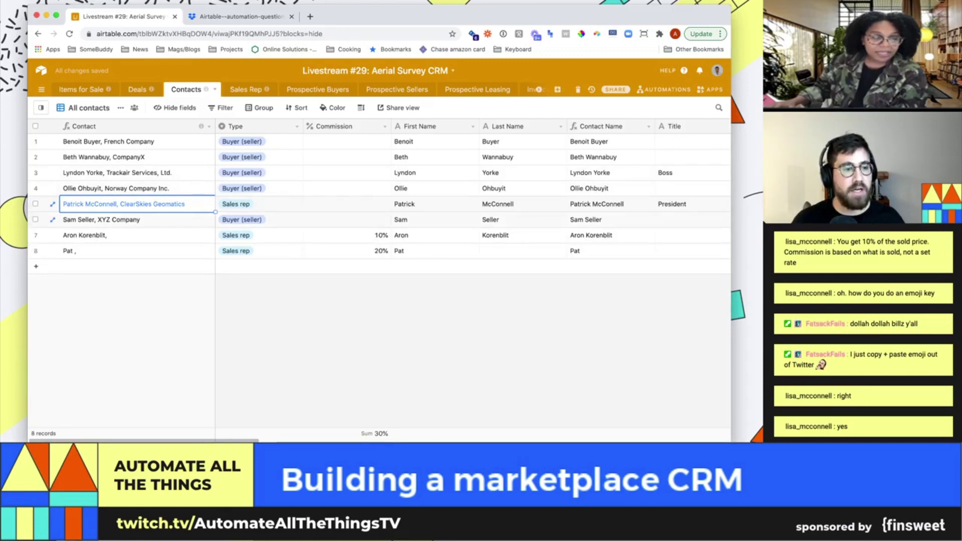
key("super+c")
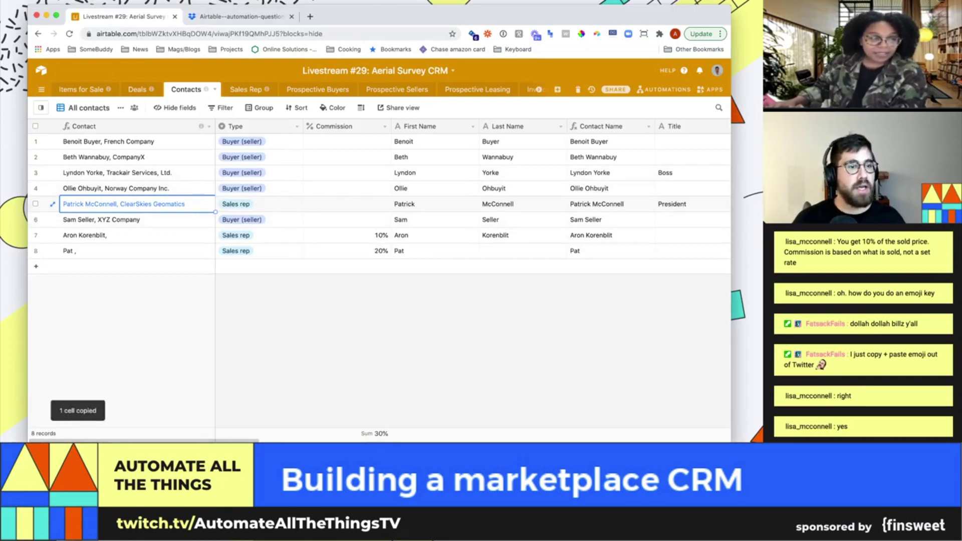
Copy the ClearSkies Geomatics contact's full name from row 5 of Contacts
left_click(137, 89)
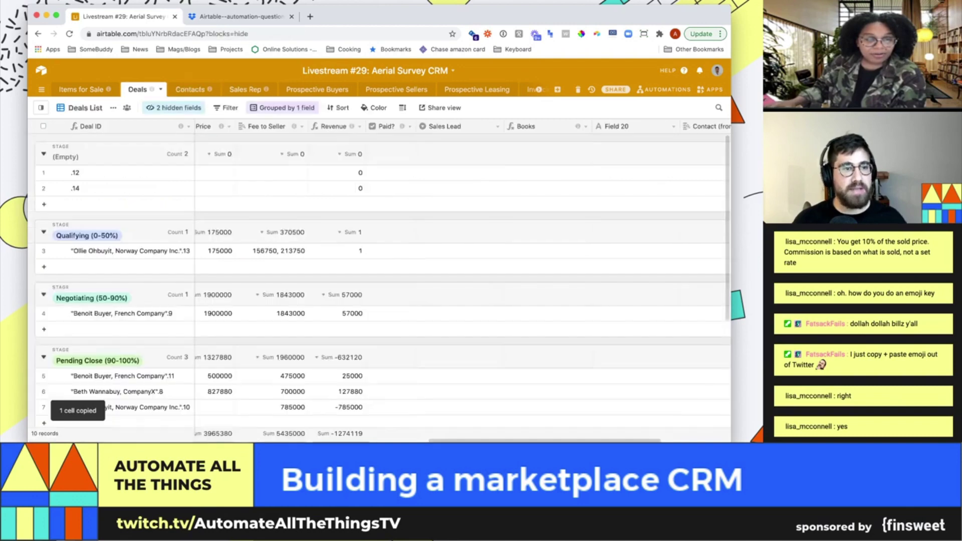
left_click(186, 89)
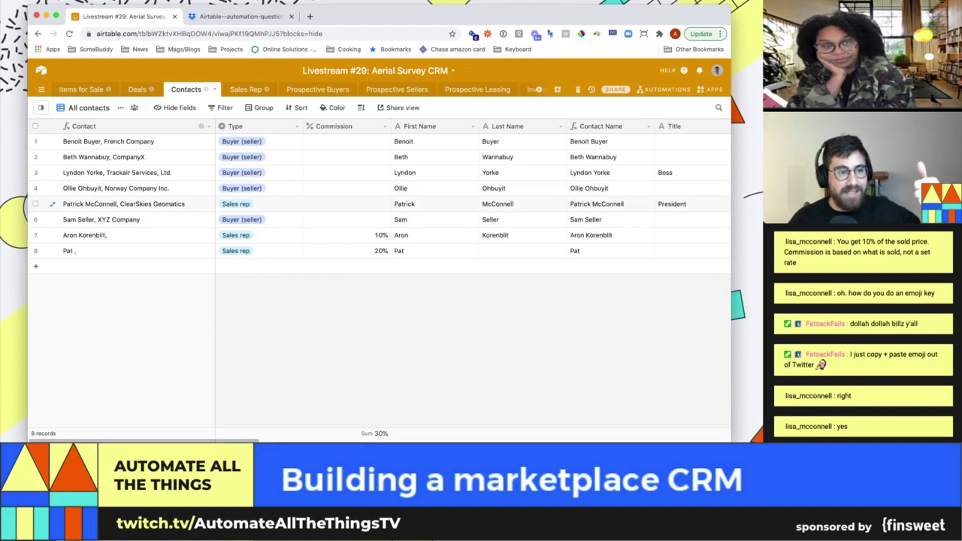
left_click(125, 204)
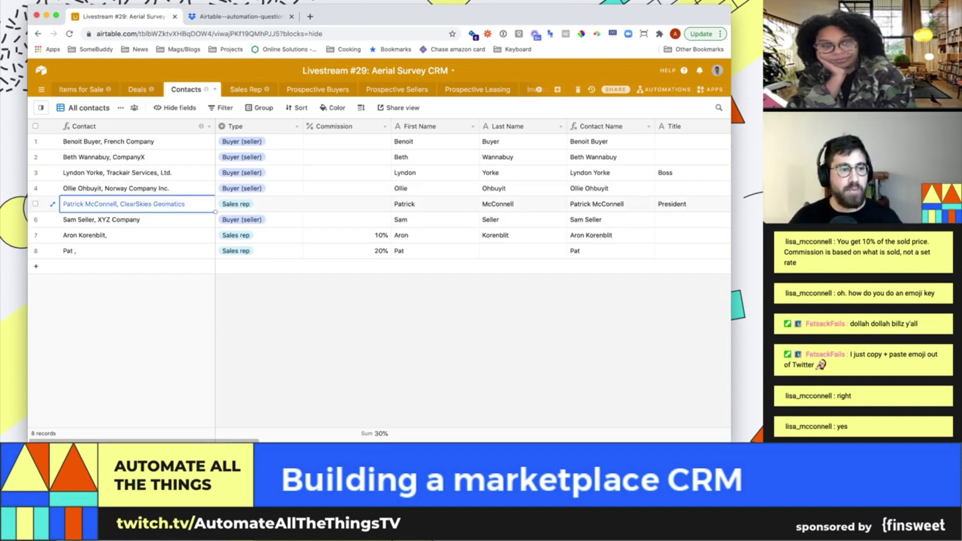
key("super+c")
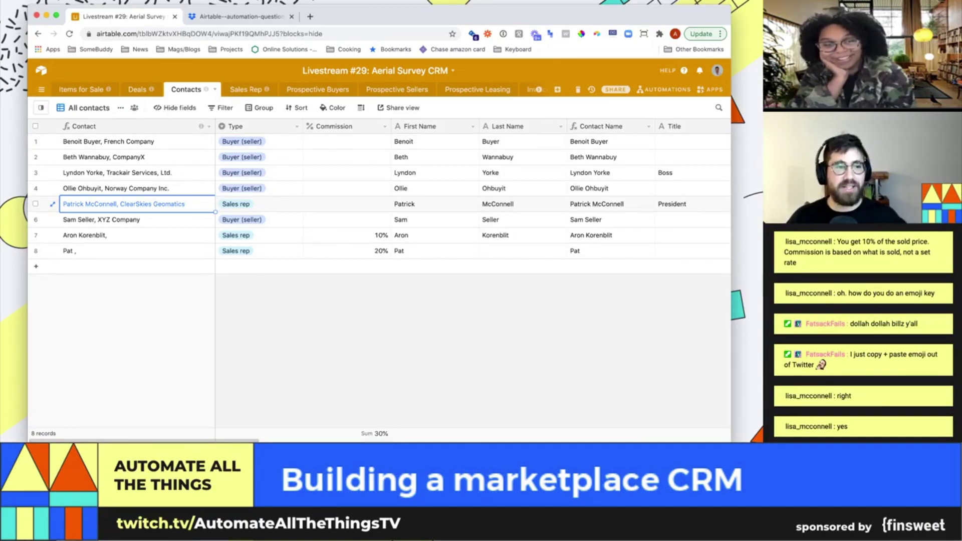
Replace the first Sales Lead option with the copied ClearSkies Geomatics name and save
left_click(137, 89)
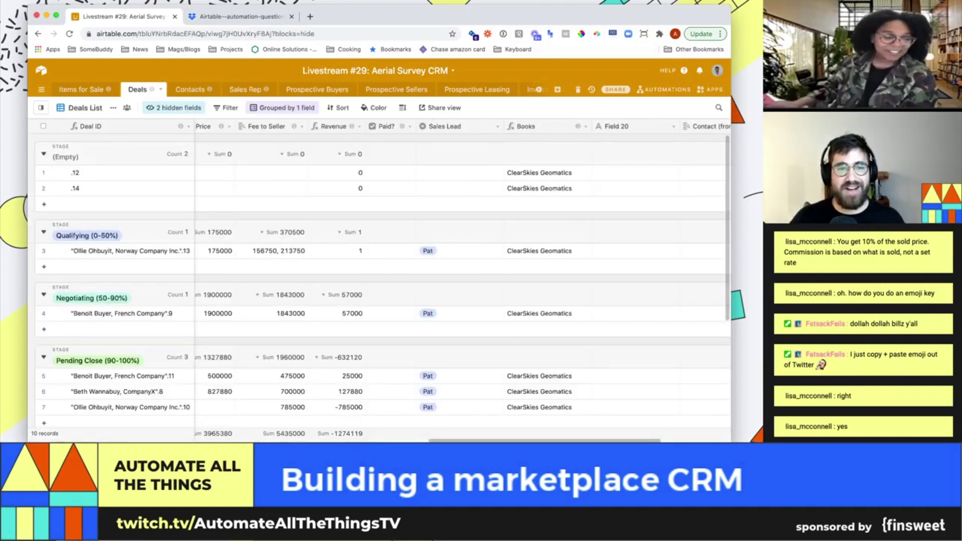
left_click(497, 126)
left_click(461, 142)
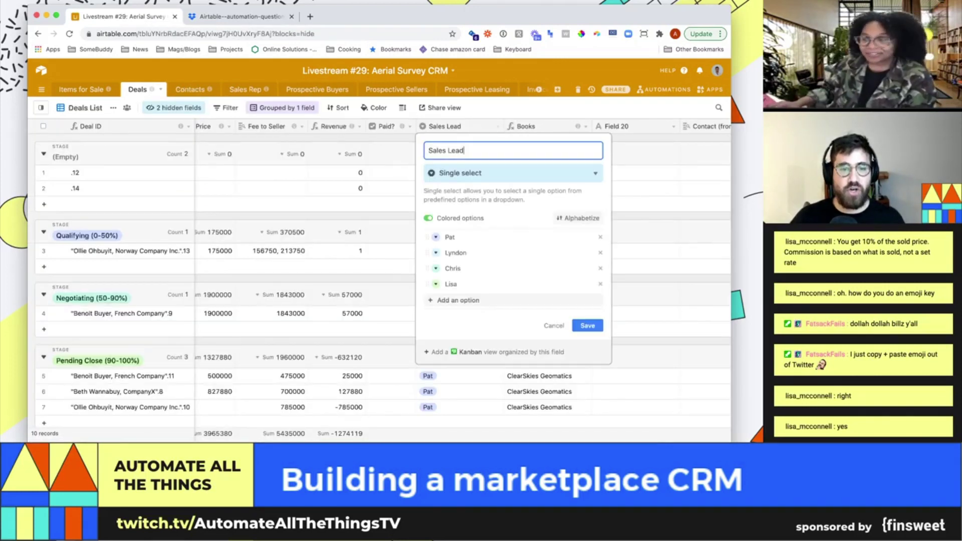
key("super+v")
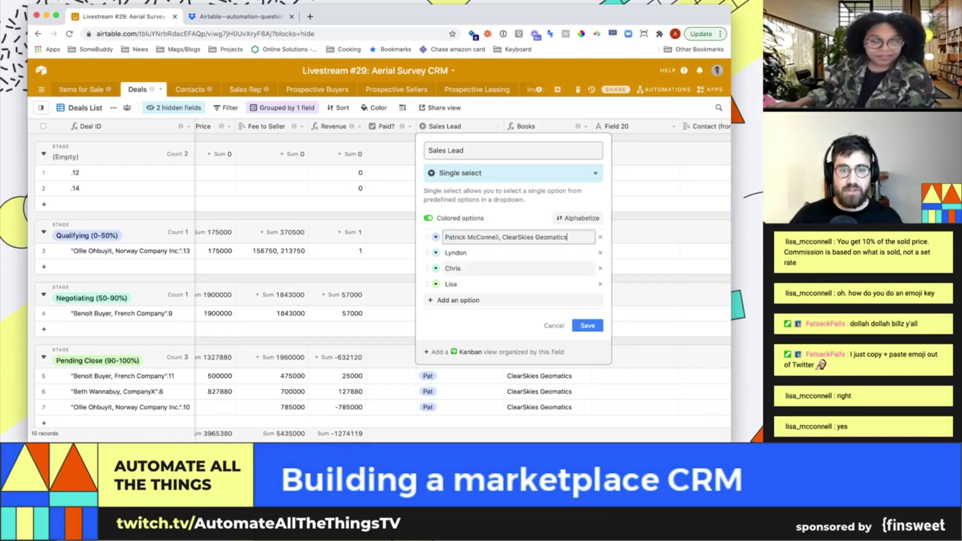
left_click(587, 326)
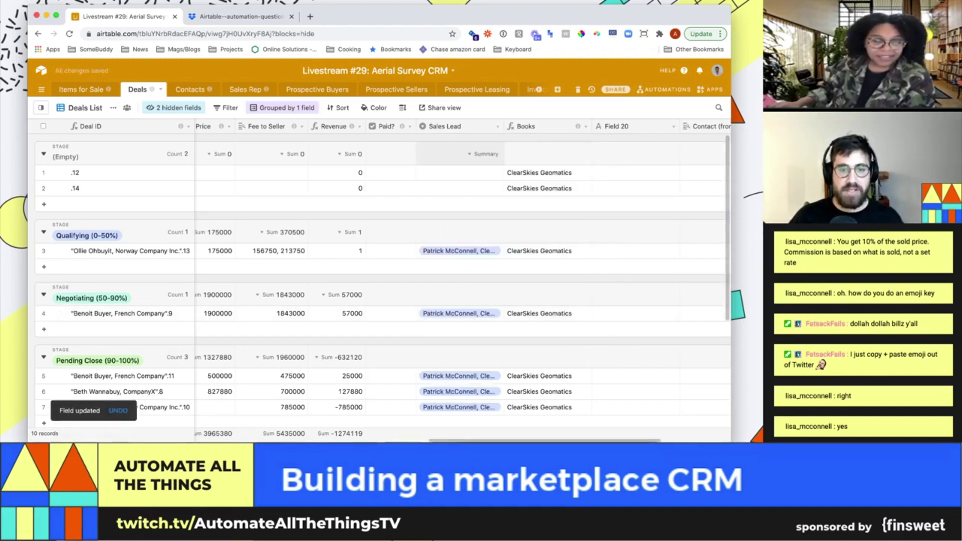
Remove the three extra rep options and convert Sales Lead to a link to Contacts
left_click(497, 126)
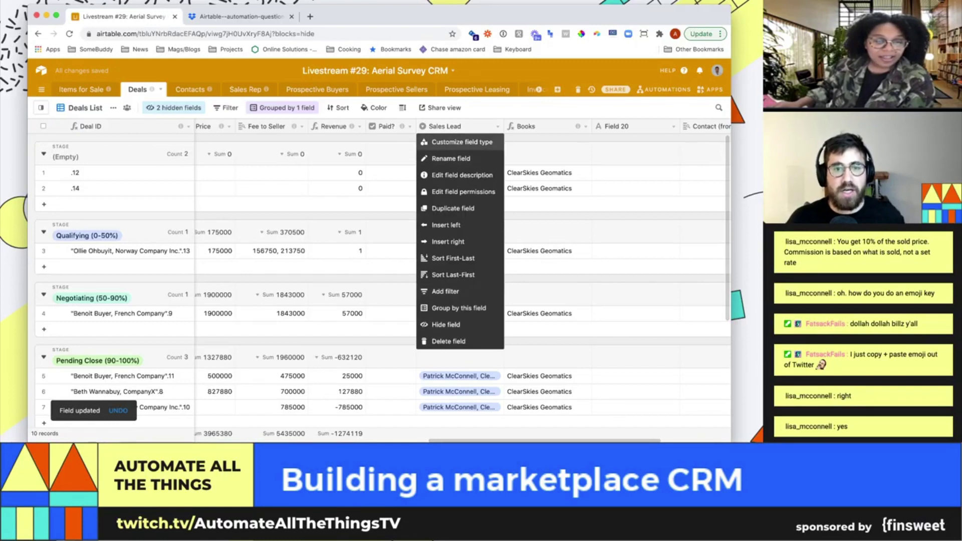
left_click(461, 142)
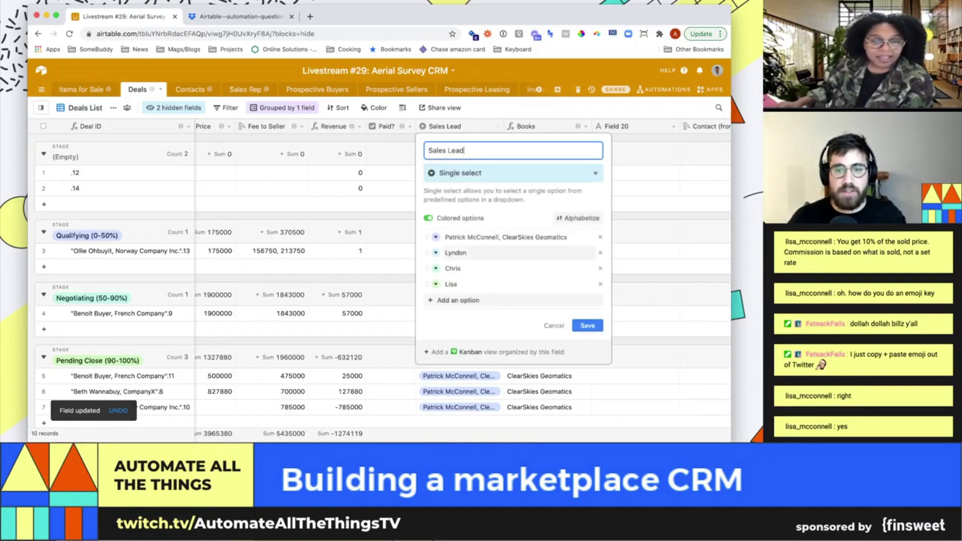
left_click(600, 253)
left_click(600, 253)
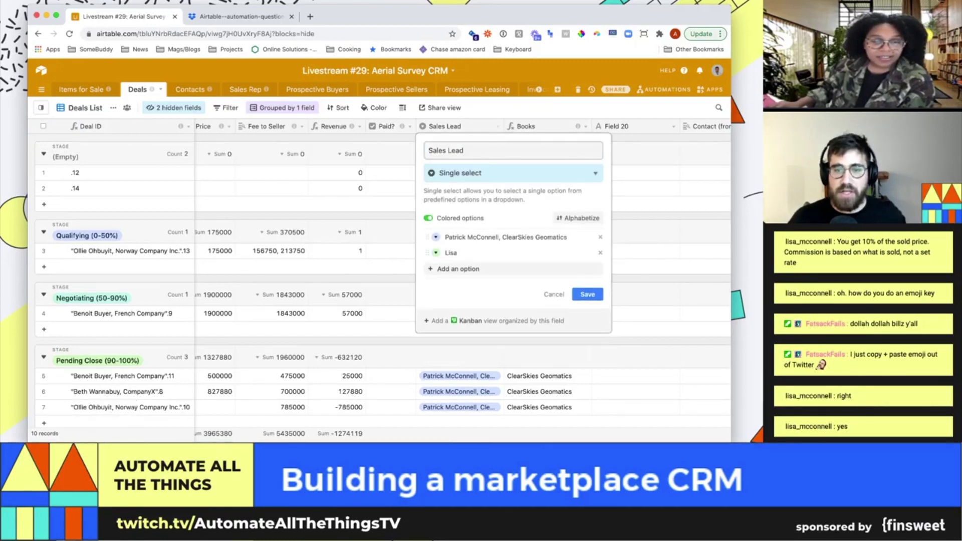
left_click(600, 252)
left_click(511, 173)
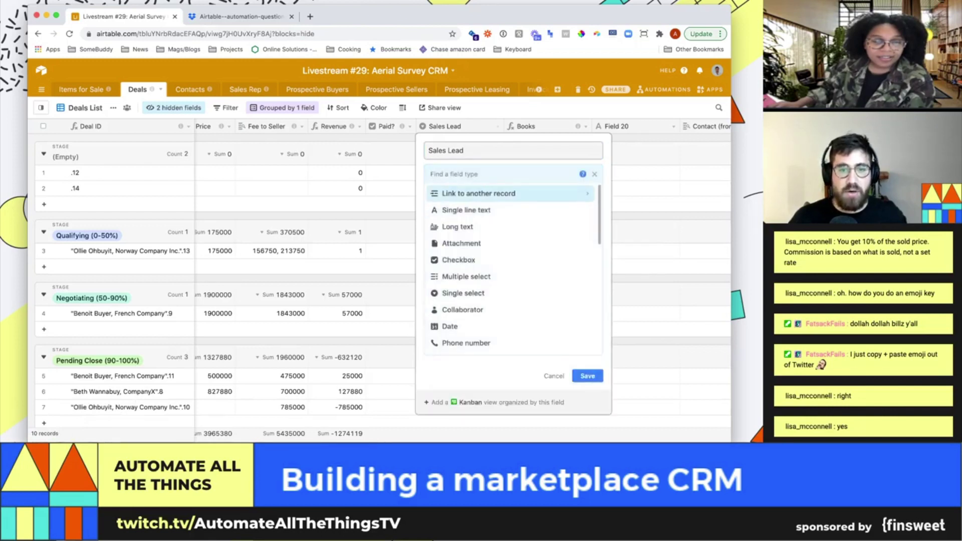
left_click(479, 194)
left_click(450, 227)
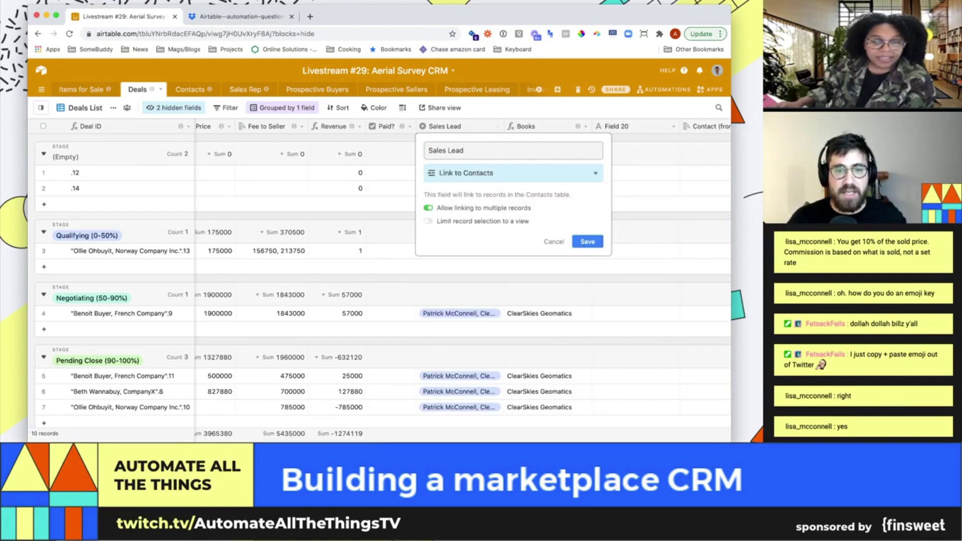
left_click(587, 242)
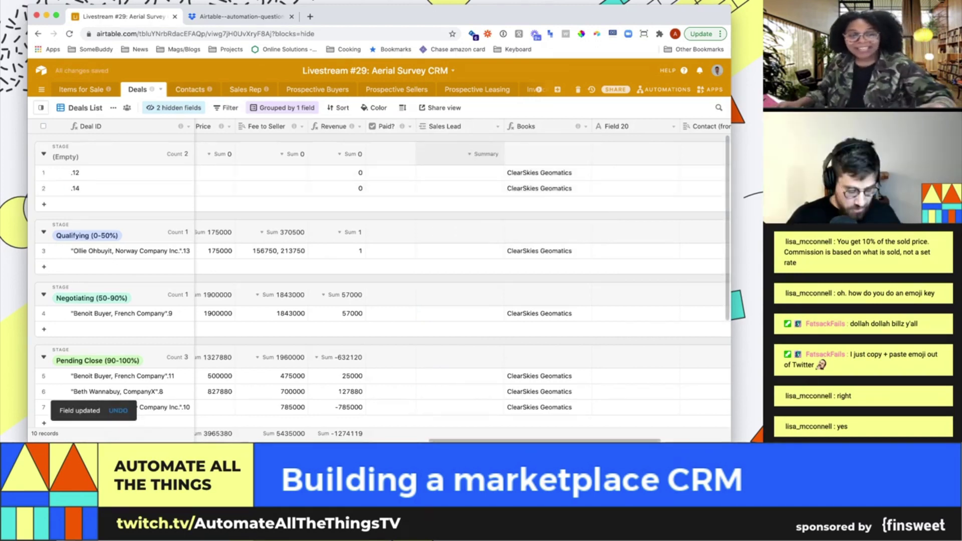
Undo the emptying conversion and relink Sales Lead to Contacts, keeping deals on the ClearSkies Geomatics rep
key("super+z")
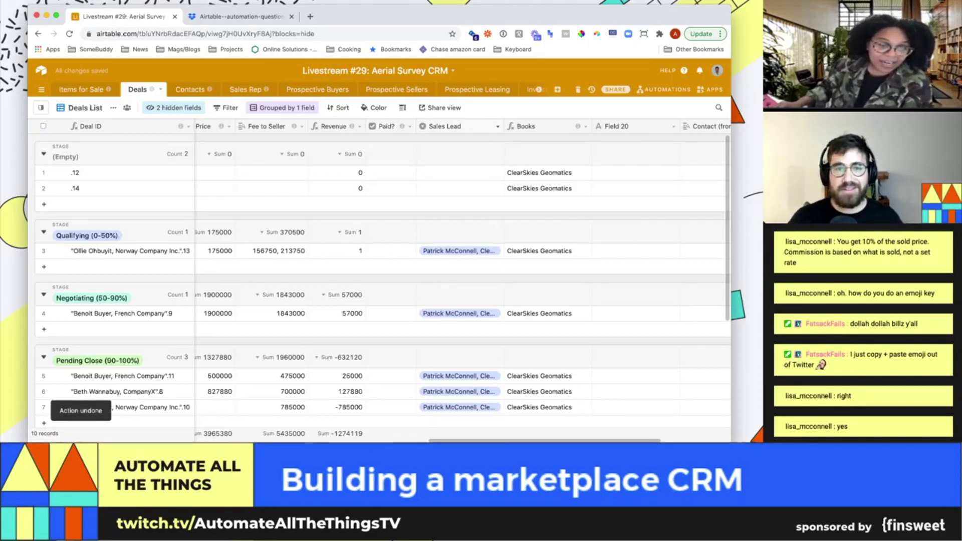
left_click(497, 126)
left_click(461, 140)
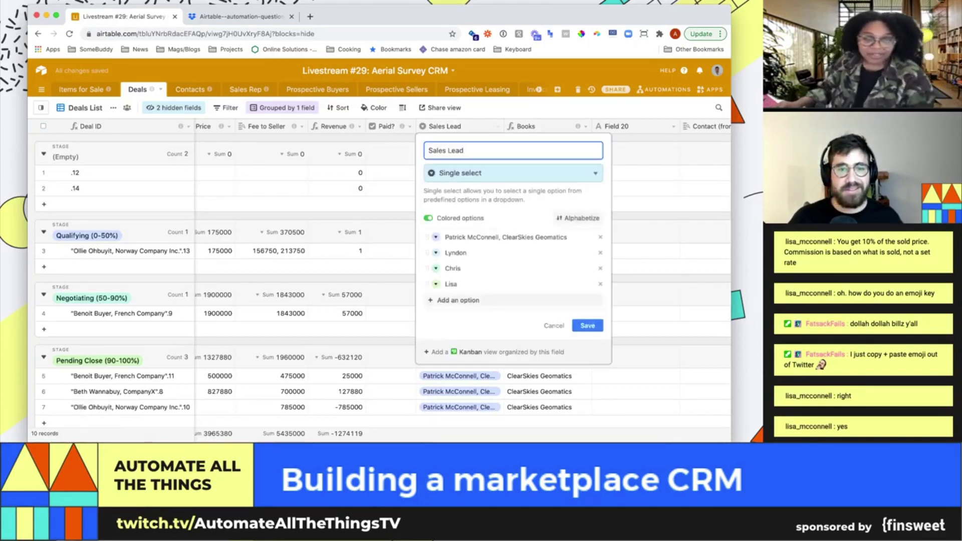
left_click(513, 173)
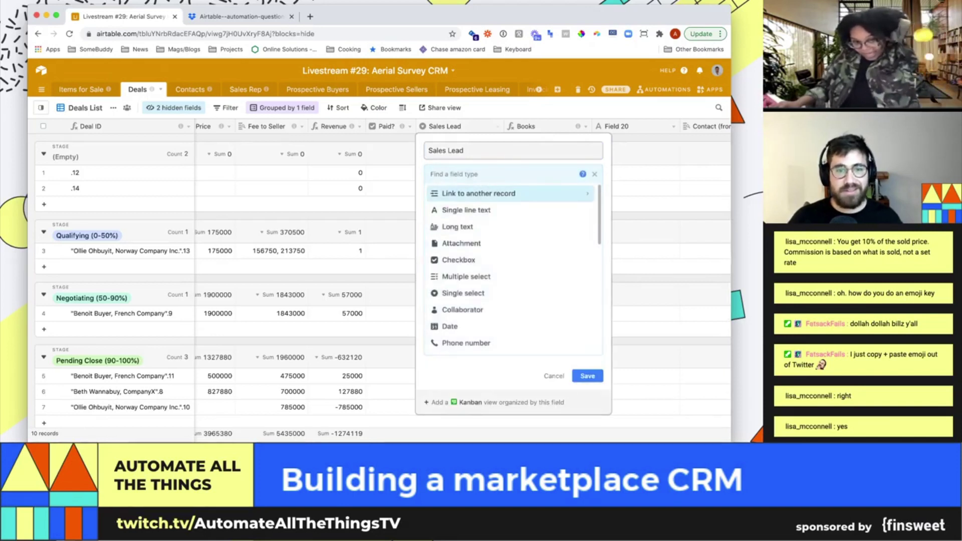
left_click(479, 193)
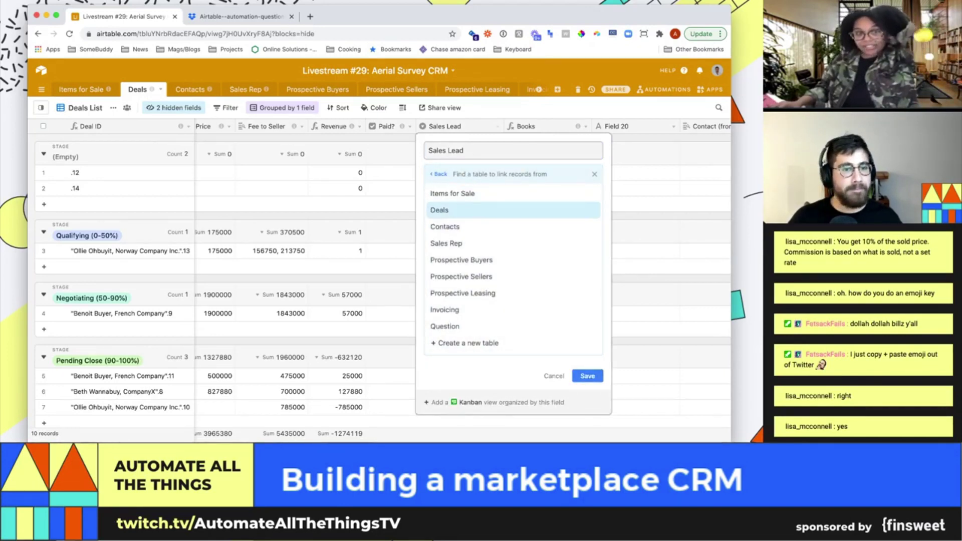
left_click(445, 226)
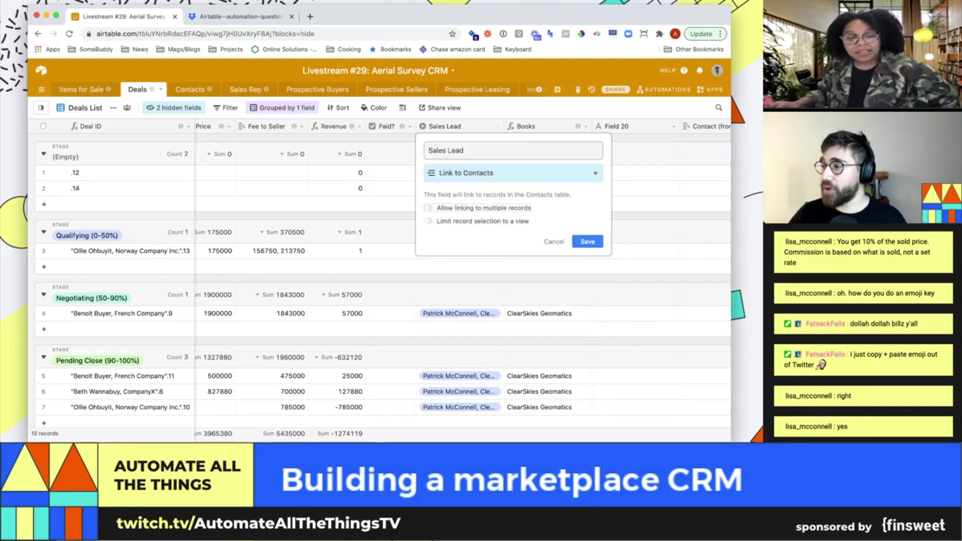
key("Return")
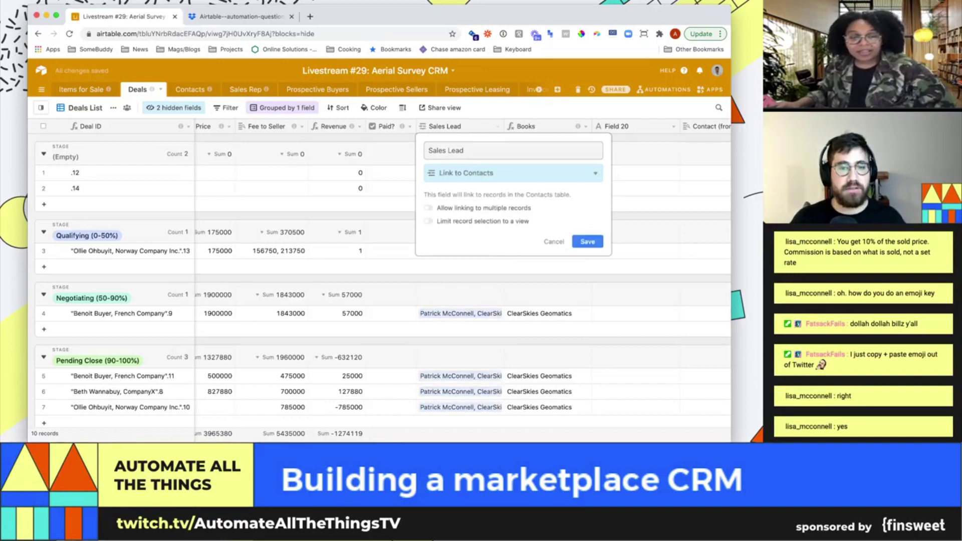
left_click(451, 250)
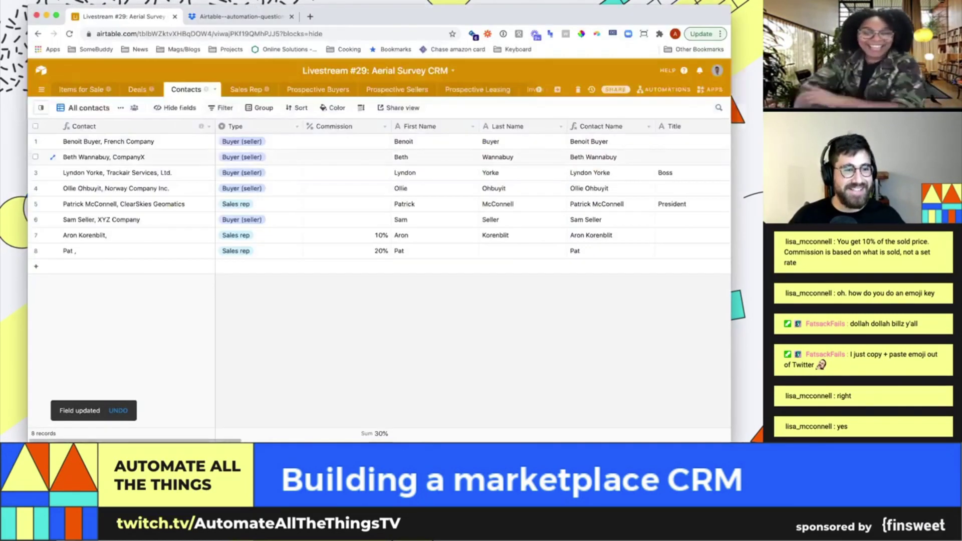
Expand the sales rep's Deals 2 cell in Contacts to see linked deals, then scroll back left
left_click(259, 204)
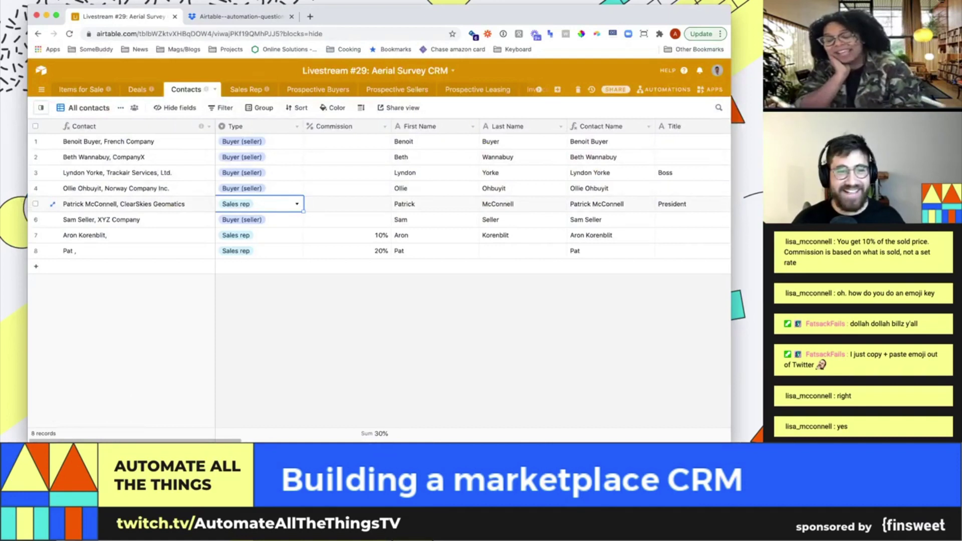
key("super+Right")
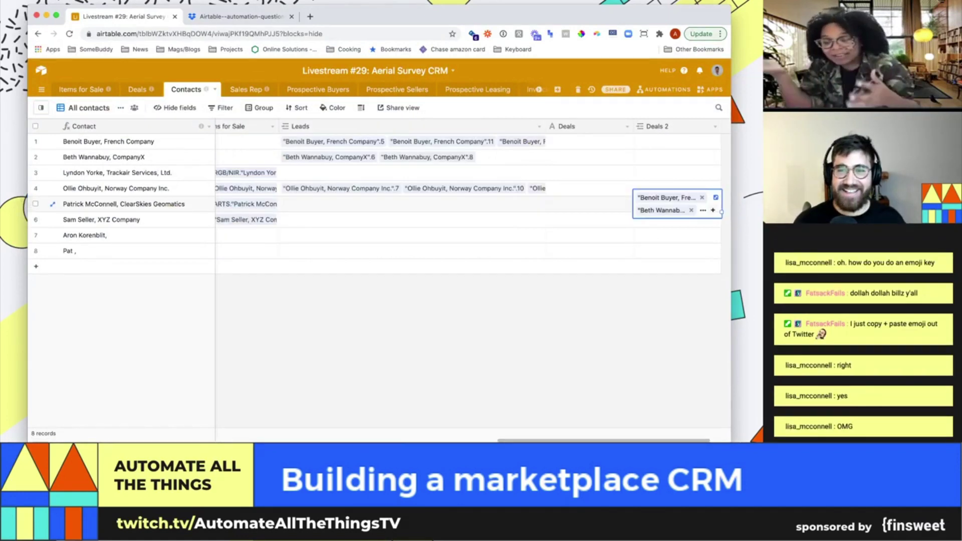
key("Escape")
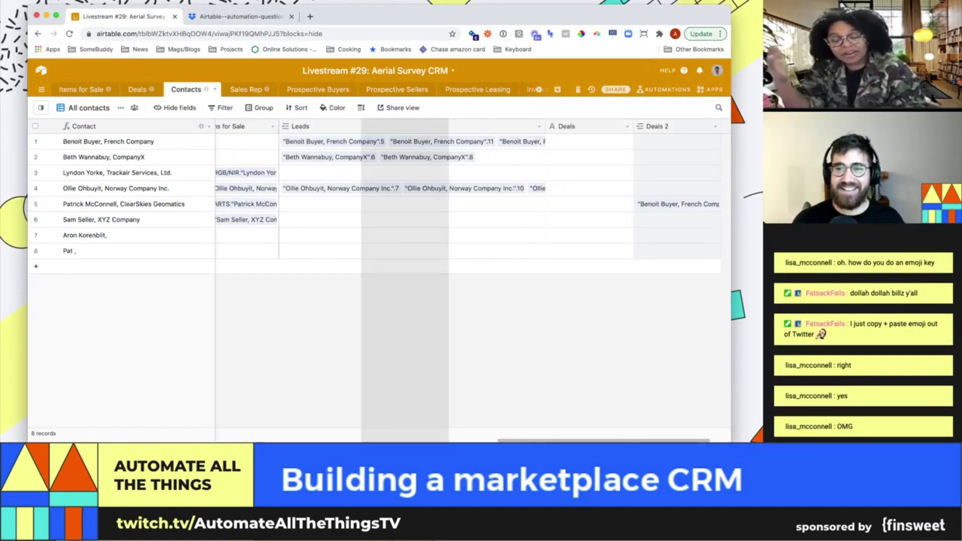
scroll(381, 250, "left", 10)
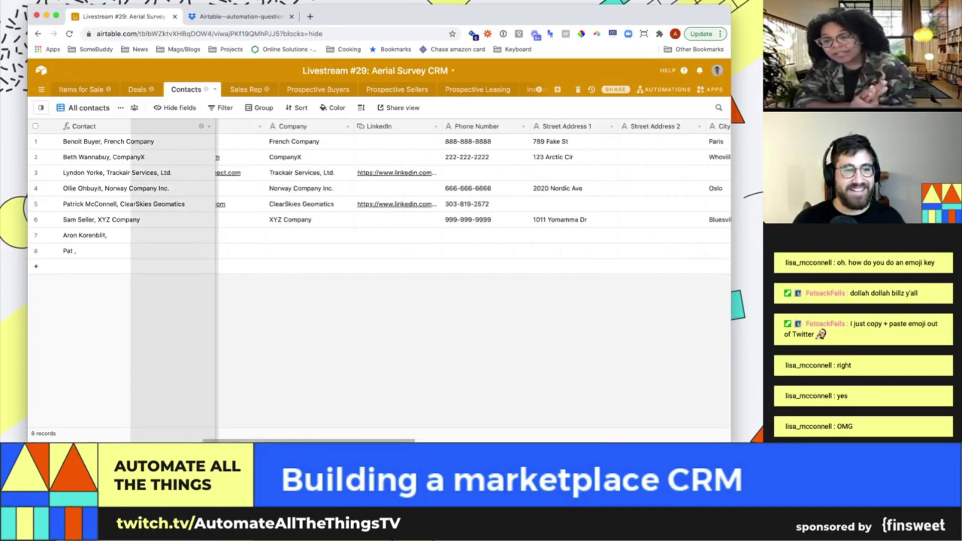
scroll(381, 250, "left", 10)
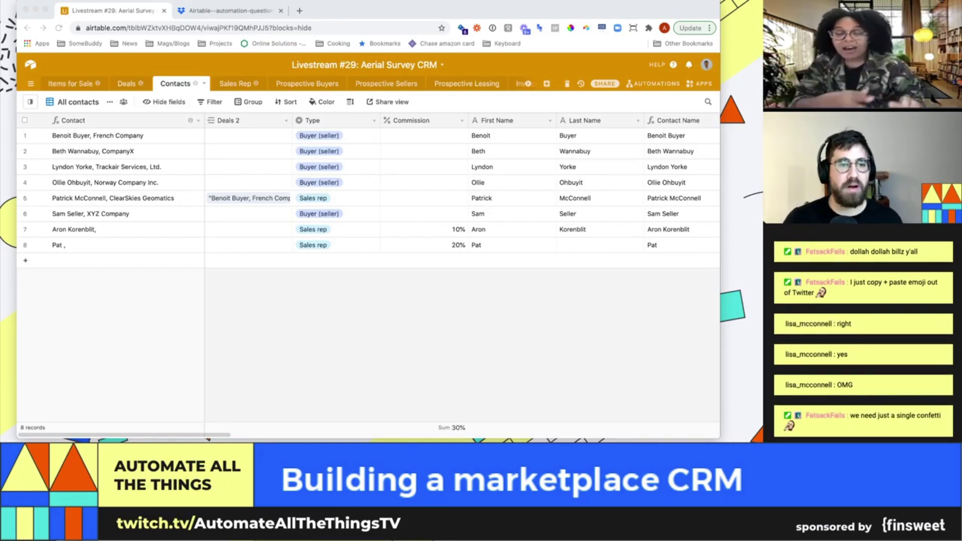
Drag the Deals 2 column wider, set Medium row height, and return to Deals
key("super+Tab")
left_click_drag(303, 127, 343, 127)
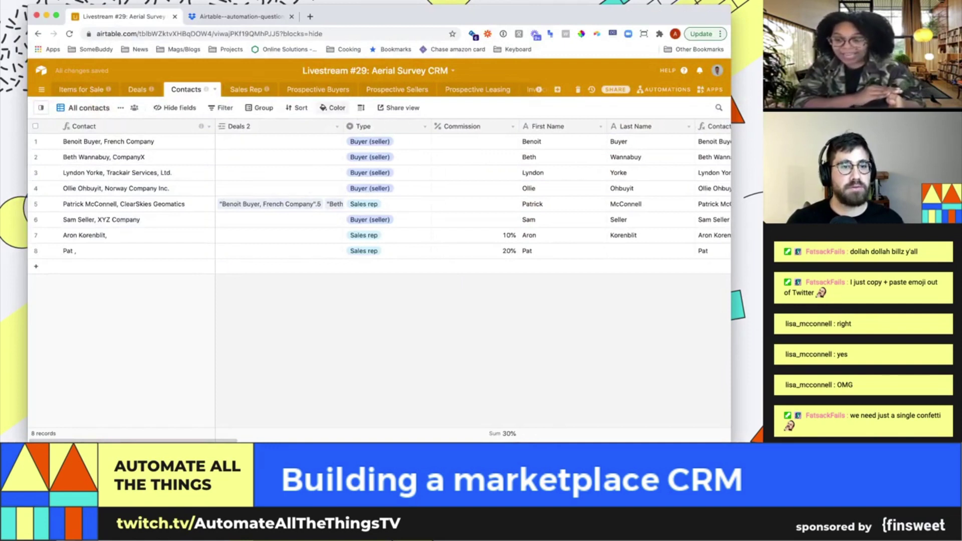
left_click(361, 108)
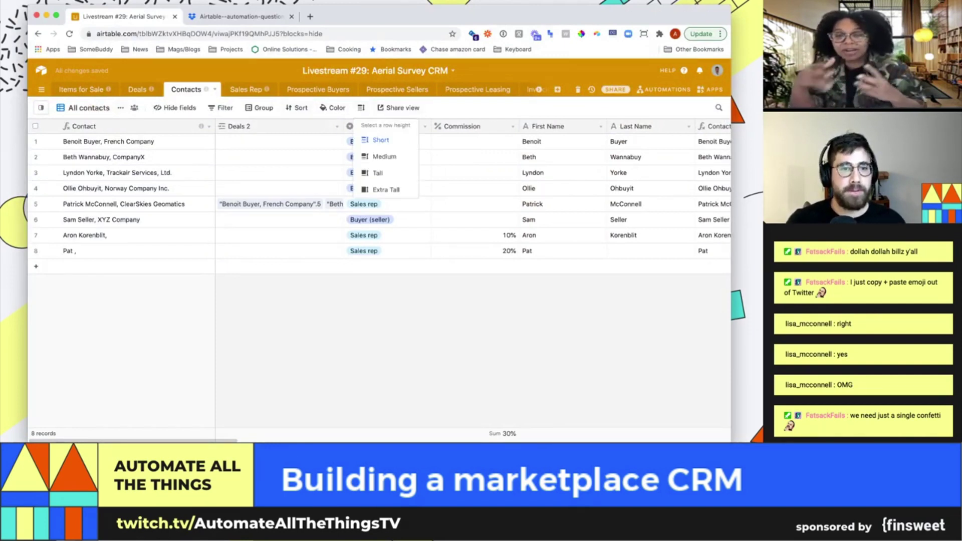
left_click(385, 157)
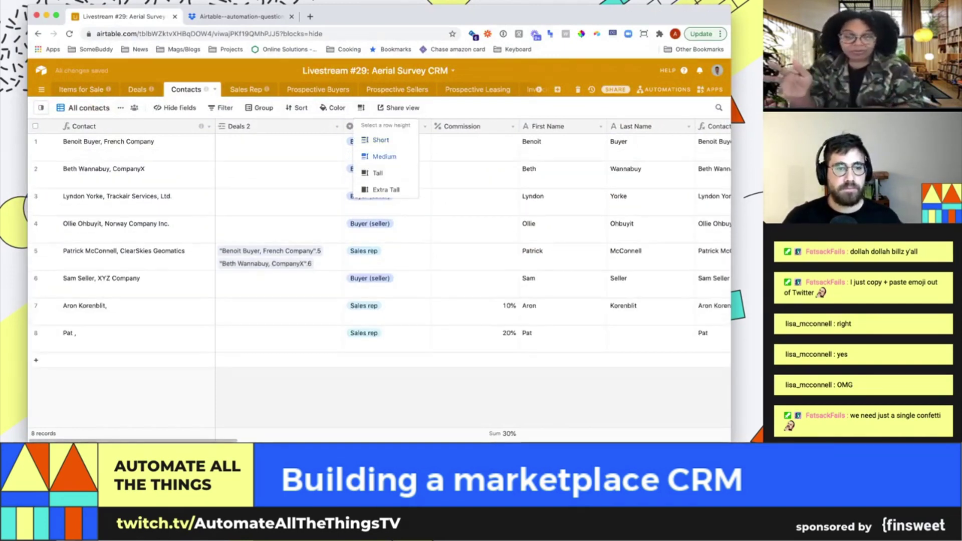
key("Escape")
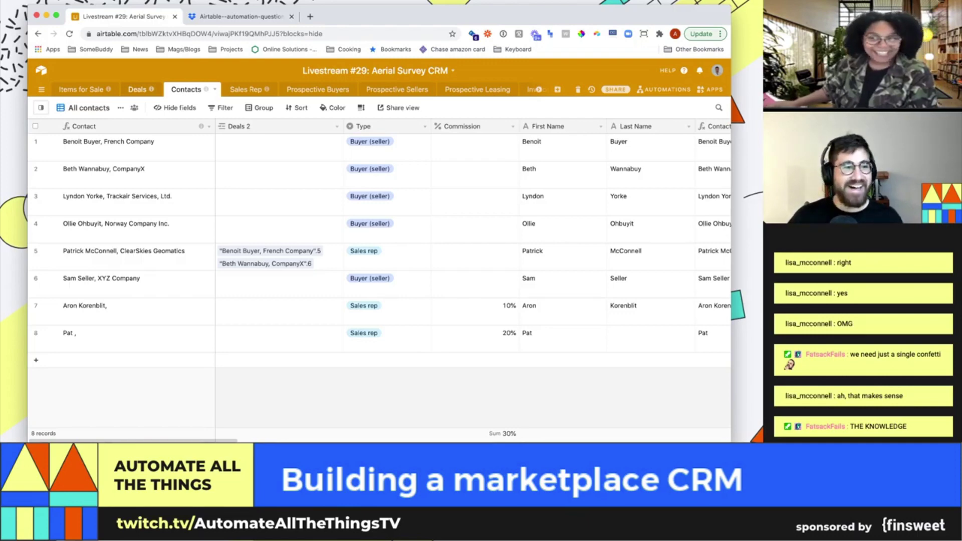
left_click(138, 89)
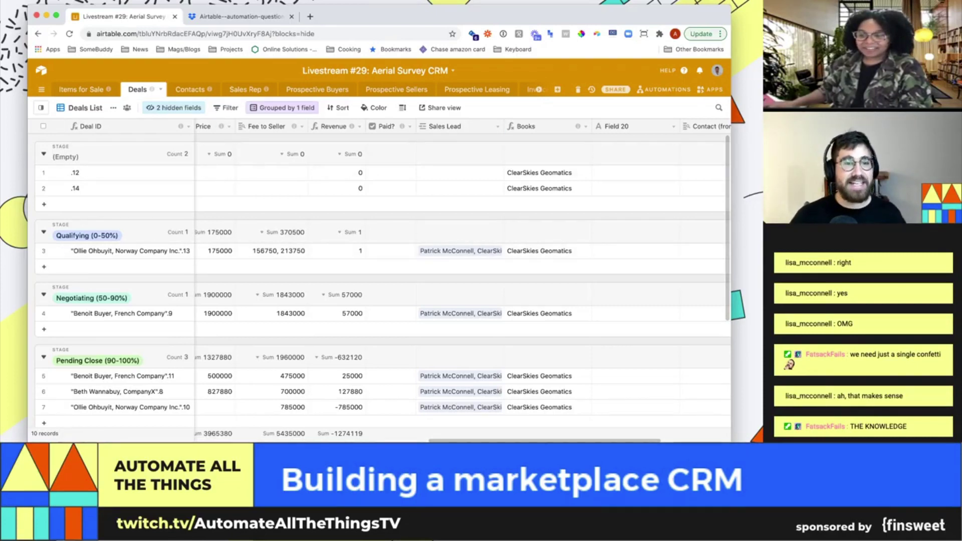
Delete the Prospective Buyers table
left_click(317, 89)
left_click(352, 89)
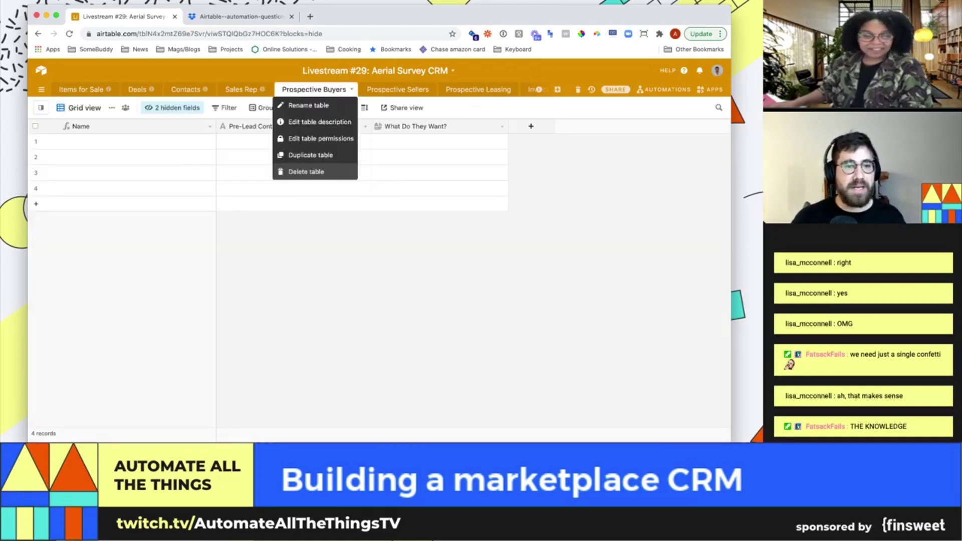
left_click(296, 172)
left_click(365, 160)
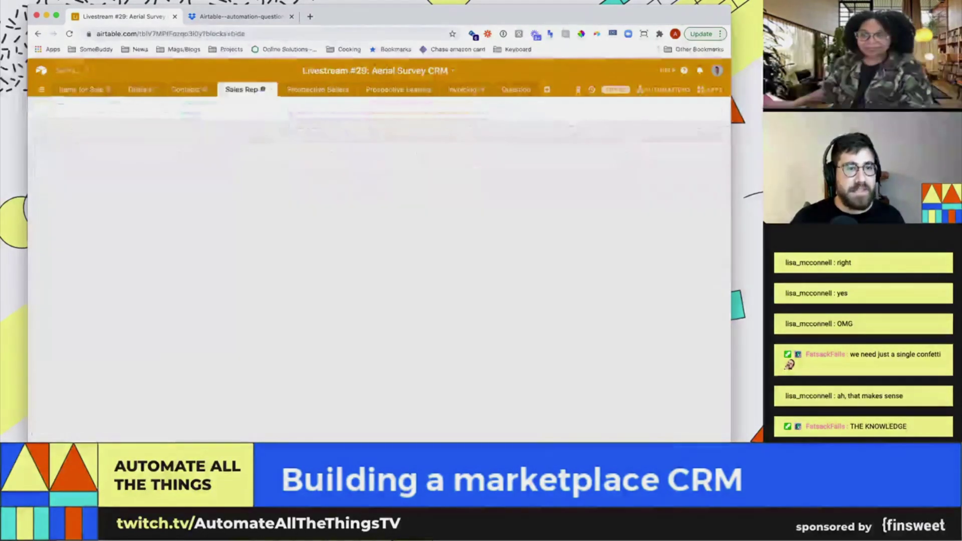
Delete the Sales Rep table
left_click(270, 89)
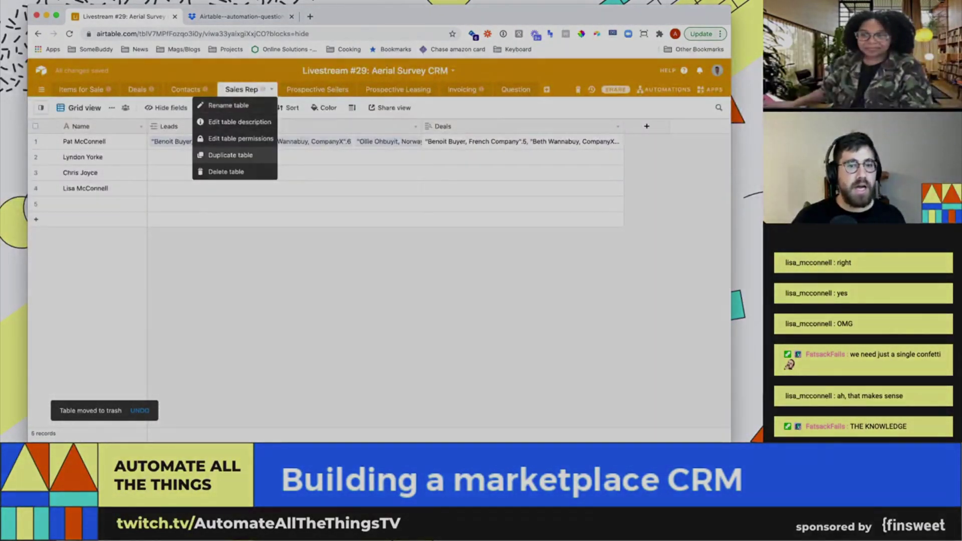
key("Escape")
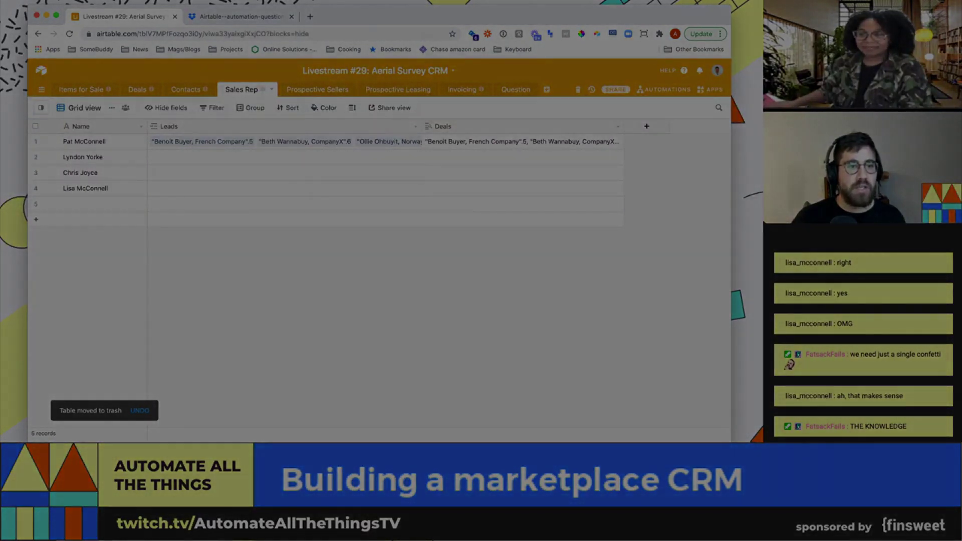
left_click(271, 89)
left_click(226, 171)
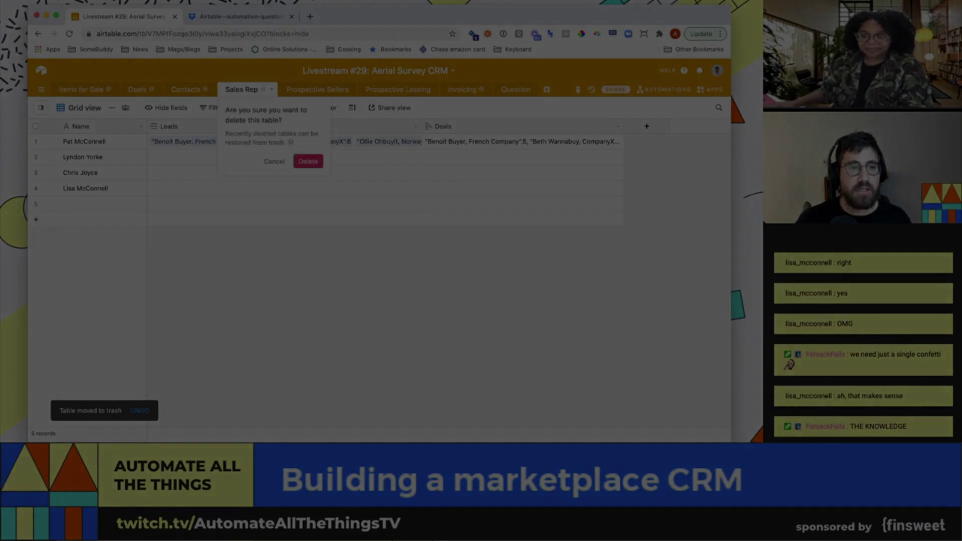
key("Return")
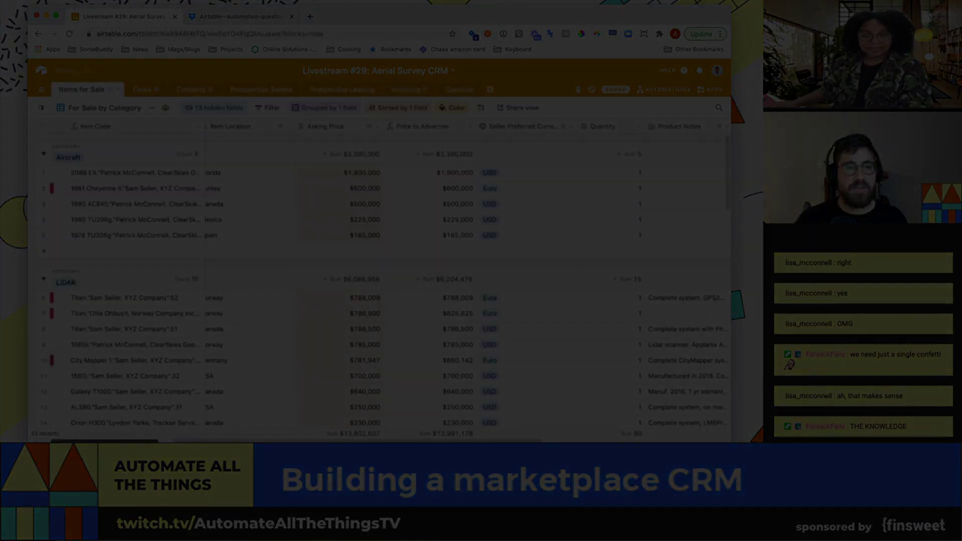